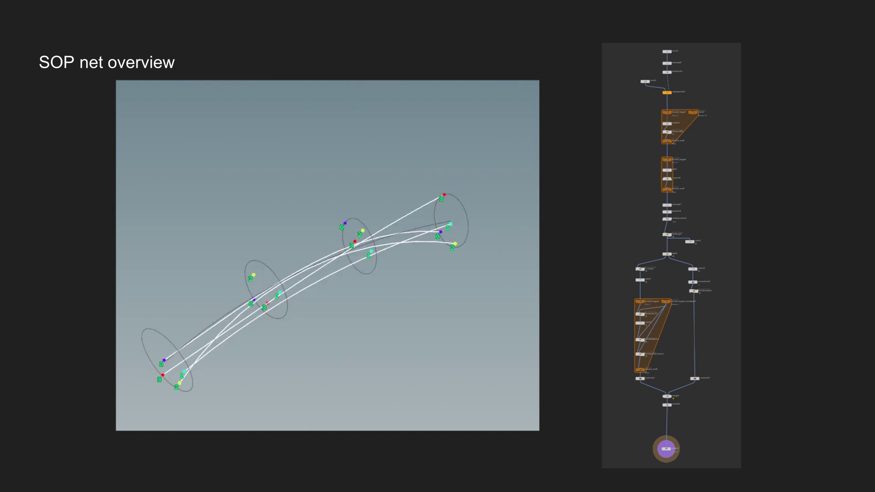
# Step through the slides on copying circles along a curve, scattering equal points, and resampling into polywires.
pyautogui.press('Right')
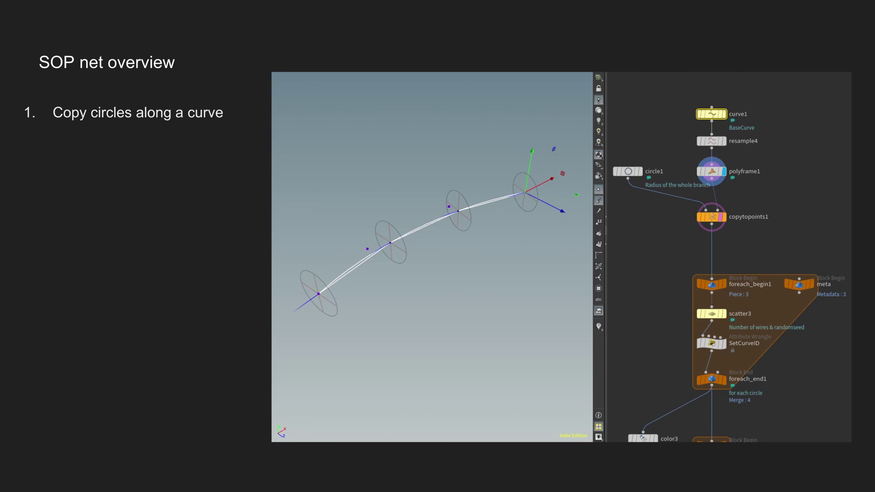
pyautogui.press('Right')
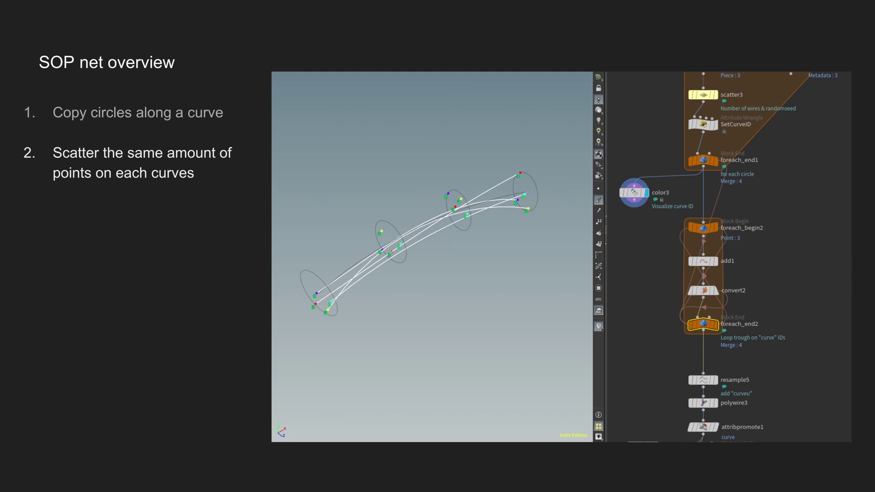
pyautogui.press('Right')
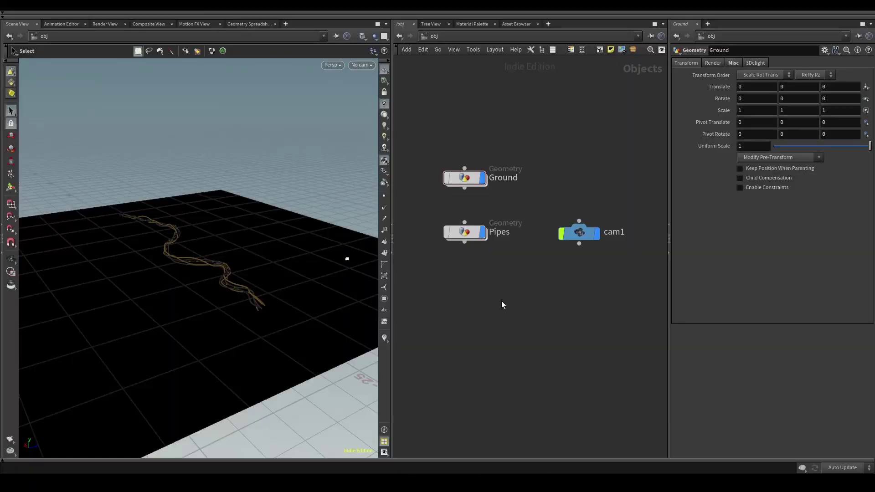
# Select Ground, cam1 and Pipes in /obj, then dive into the Pipes geometry network.
pyautogui.click(462, 180)
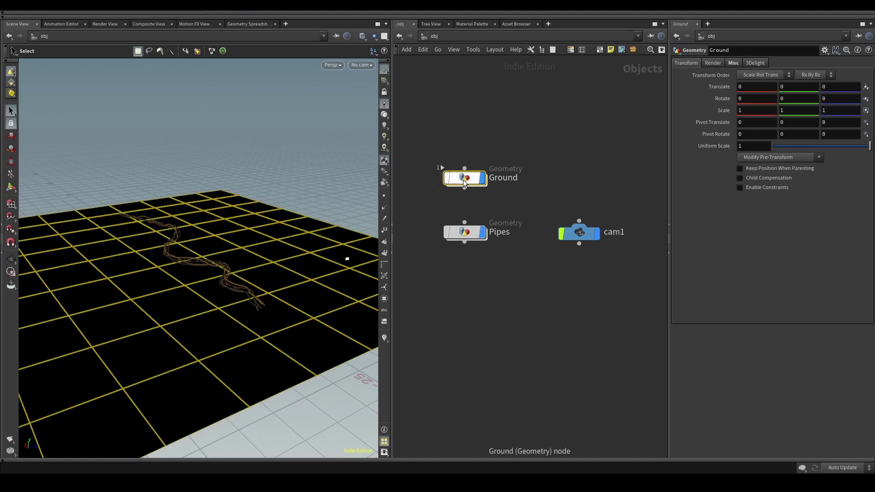
pyautogui.click(578, 232)
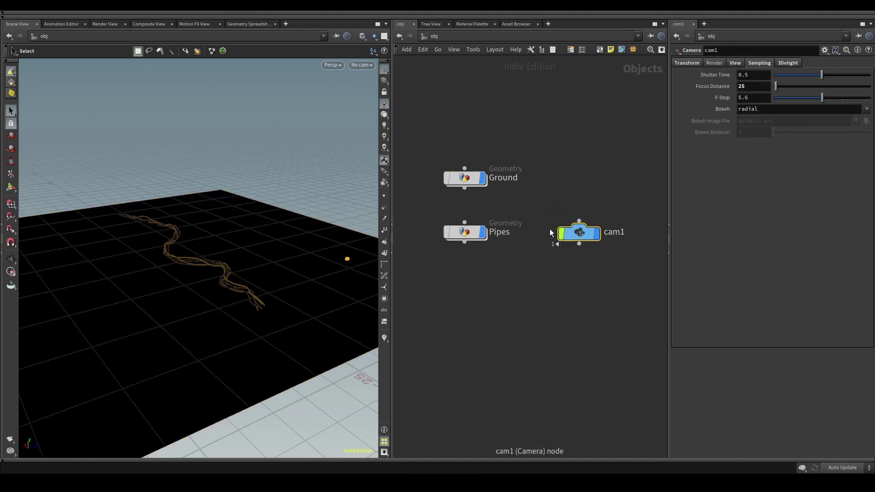
pyautogui.click(8, 189)
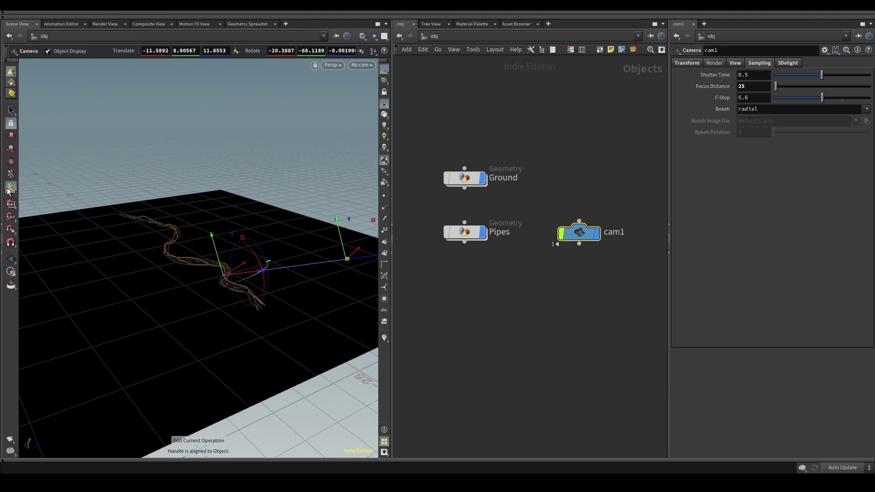
pyautogui.click(11, 188)
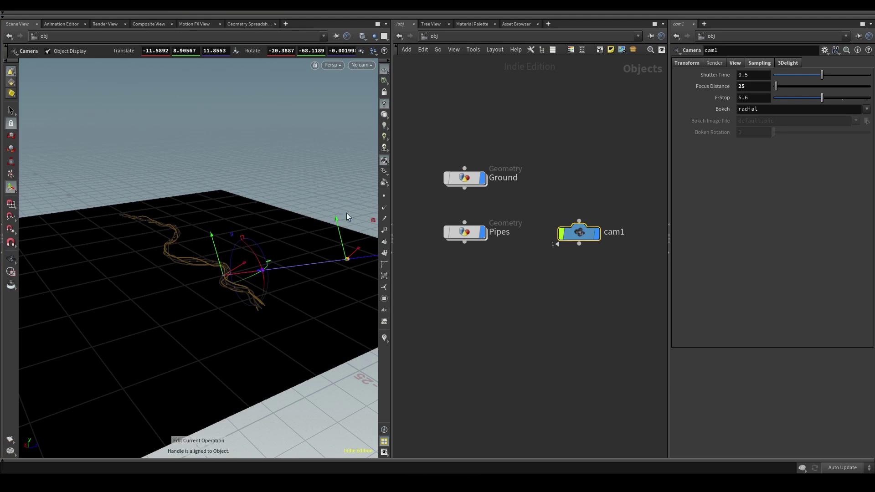
pyautogui.click(469, 233)
pyautogui.click(274, 173)
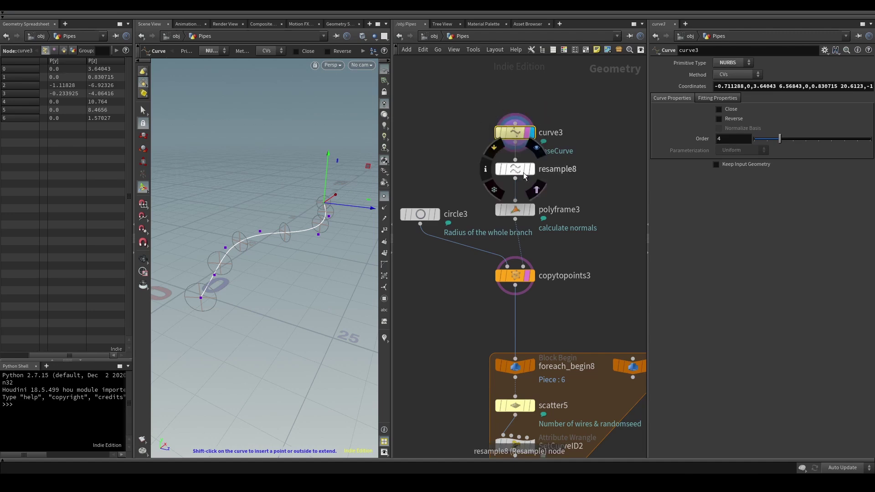
# Inspect resample8 and polyframe3, then display the copytopoints3 circles along the curve.
pyautogui.click(510, 169)
pyautogui.click(515, 210)
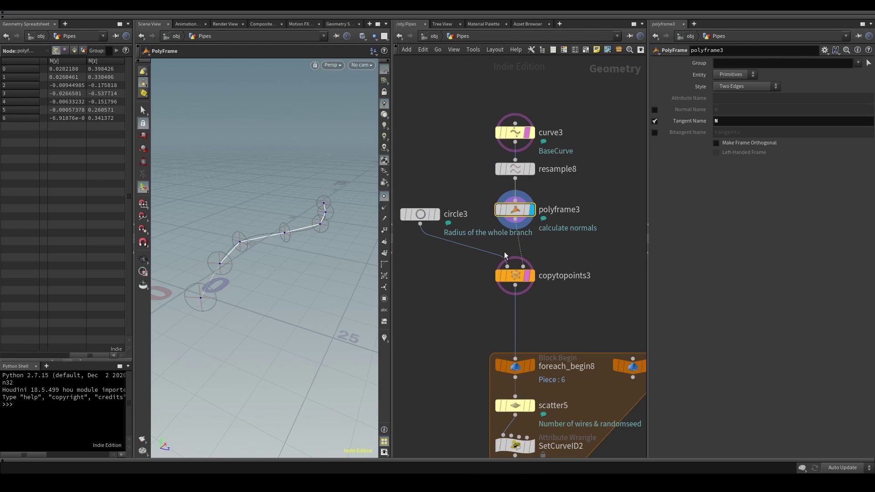
pyautogui.click(525, 275)
pyautogui.click(531, 277)
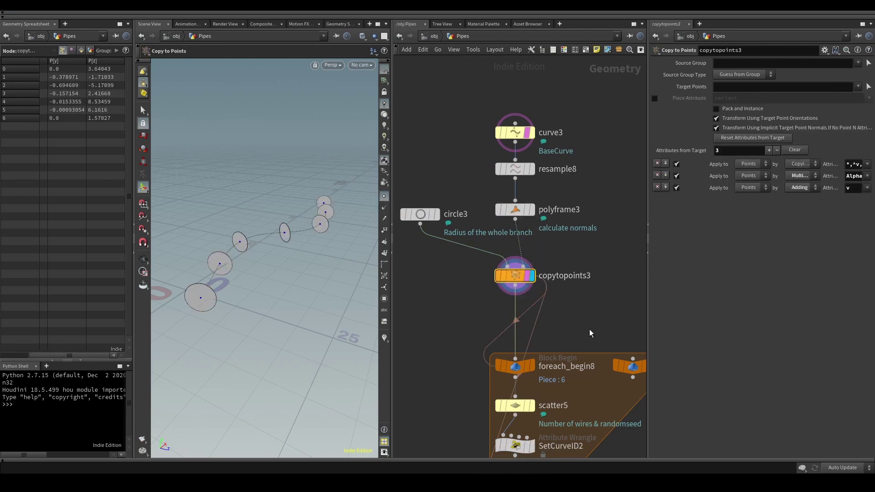
# Display the foreach_end8 loop result, check scatter5, and show the numbered scattered points.
pyautogui.moveTo(590, 329); pyautogui.dragTo(532, 141, button='middle')
pyautogui.click(460, 316)
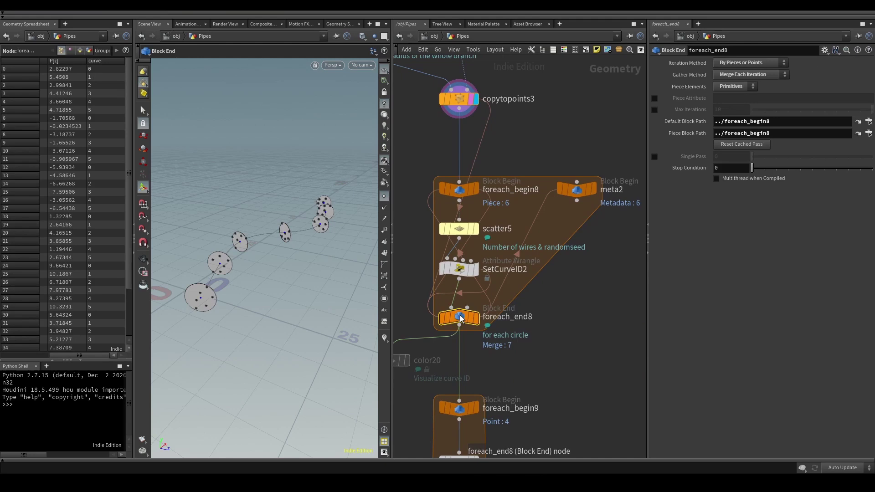
pyautogui.click(469, 320)
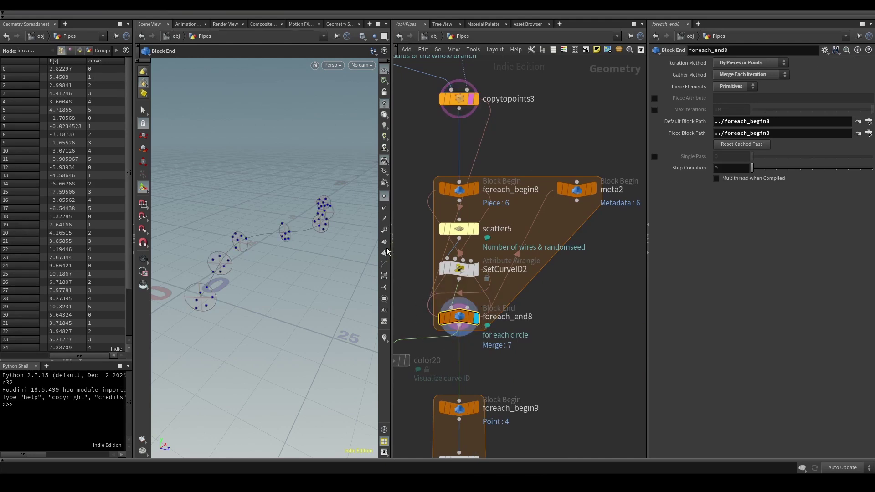
pyautogui.click(461, 231)
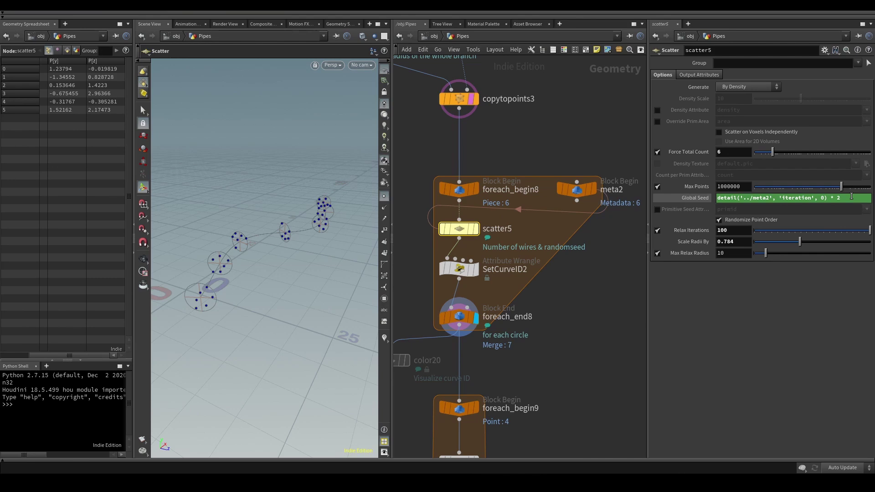
pyautogui.moveTo(482, 298); pyautogui.dragTo(508, 280, button='middle')
pyautogui.click(484, 299)
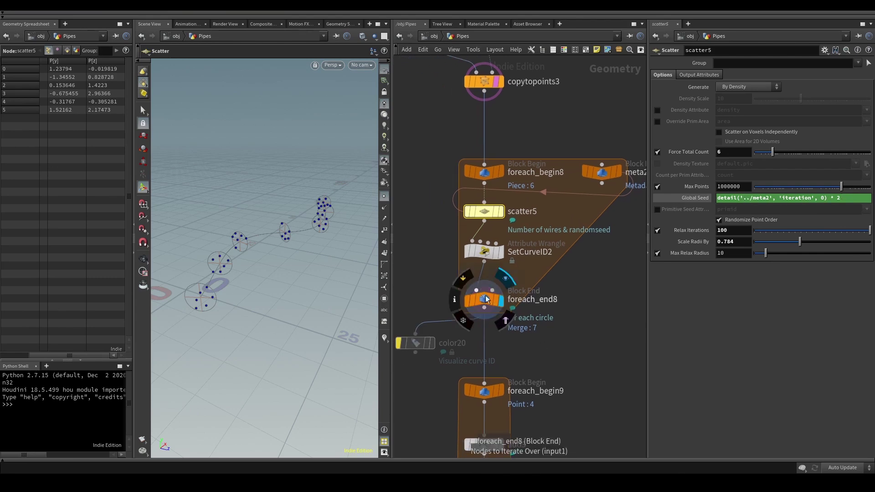
pyautogui.click(385, 230)
pyautogui.press('Escape')
pyautogui.moveTo(324, 265); pyautogui.dragTo(306, 264)
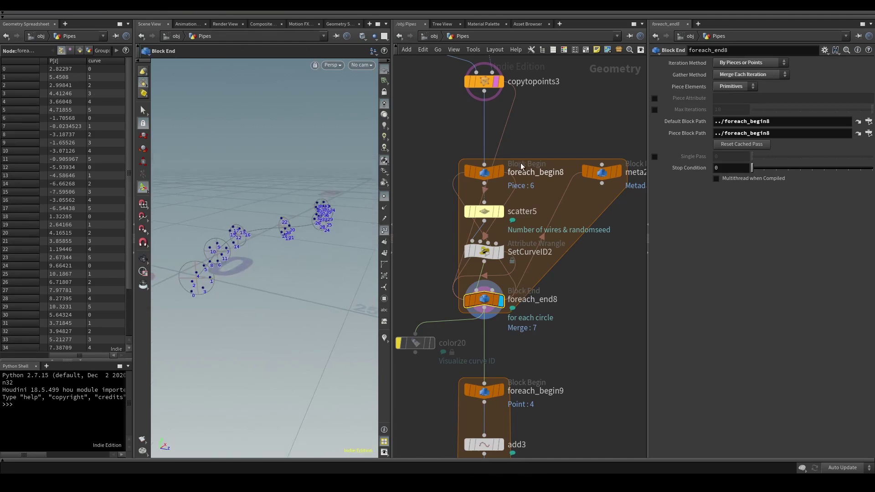
# Review the SetCurveID2 VEX code and display the color20 curve-ID visualisation on the circles.
pyautogui.click(484, 251)
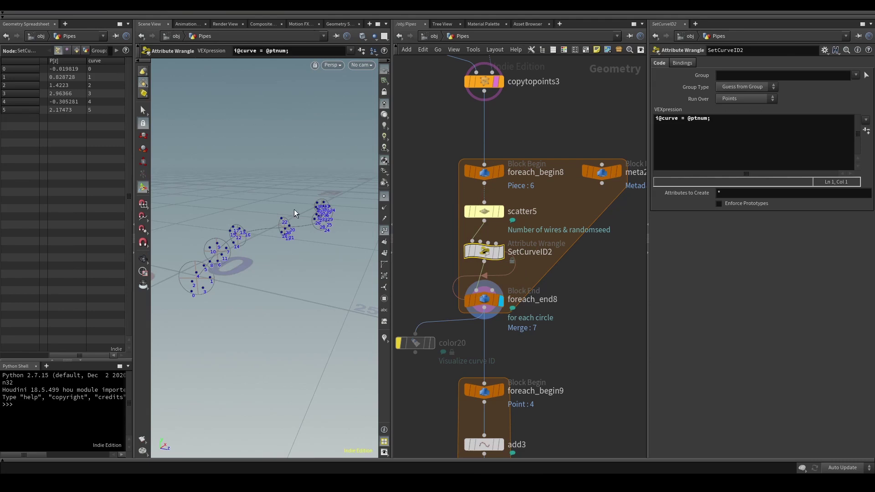
pyautogui.click(732, 120)
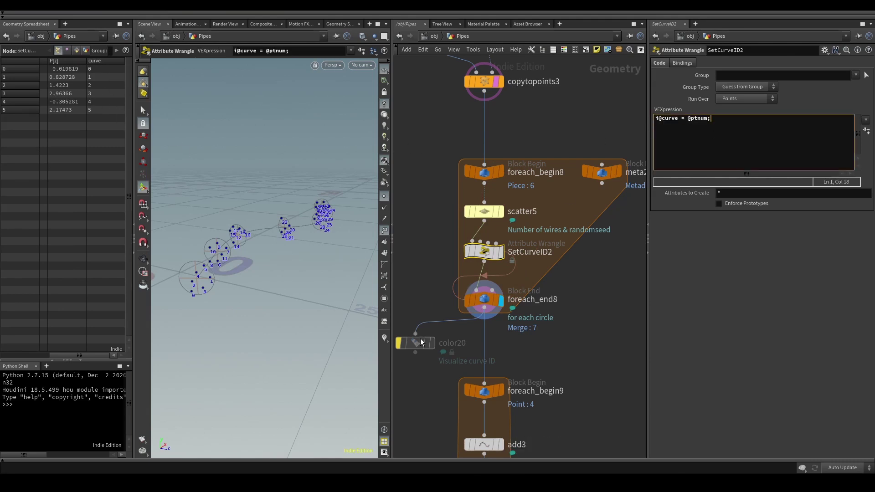
pyautogui.click(432, 342)
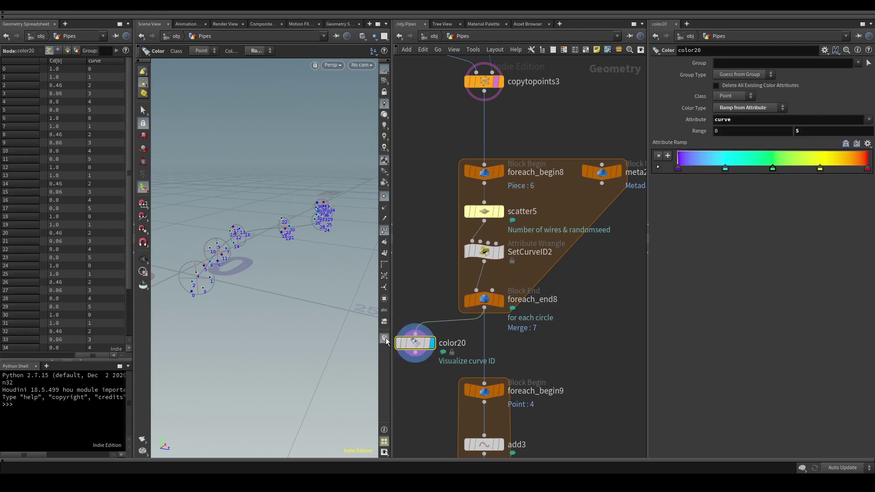
pyautogui.press('Escape')
pyautogui.moveTo(297, 287); pyautogui.dragTo(330, 242)
pyautogui.press('Return')
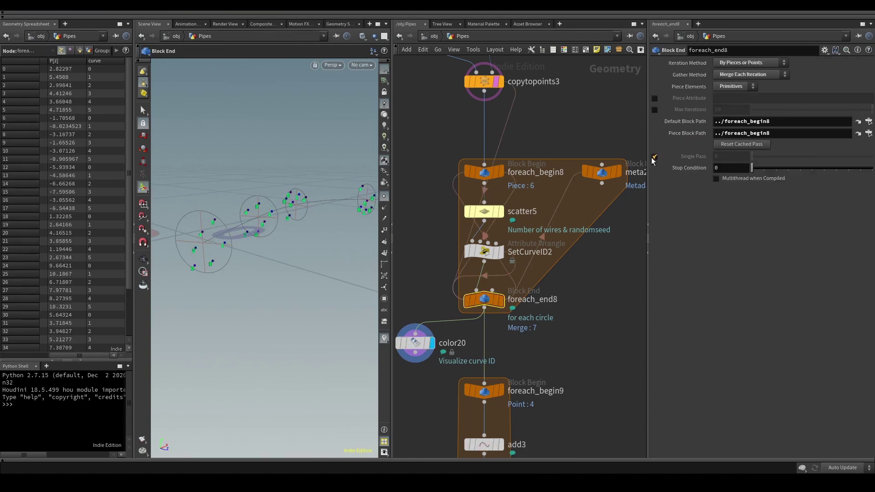
# Preview foreach_end8 in Single Pass on piece 0, switch it off, then display foreach_end9.
pyautogui.click(655, 157)
pyautogui.moveTo(753, 159)
pyautogui.mouseDown()
pyautogui.moveTo(775, 160)
pyautogui.moveTo(747, 165)
pyautogui.mouseUp()
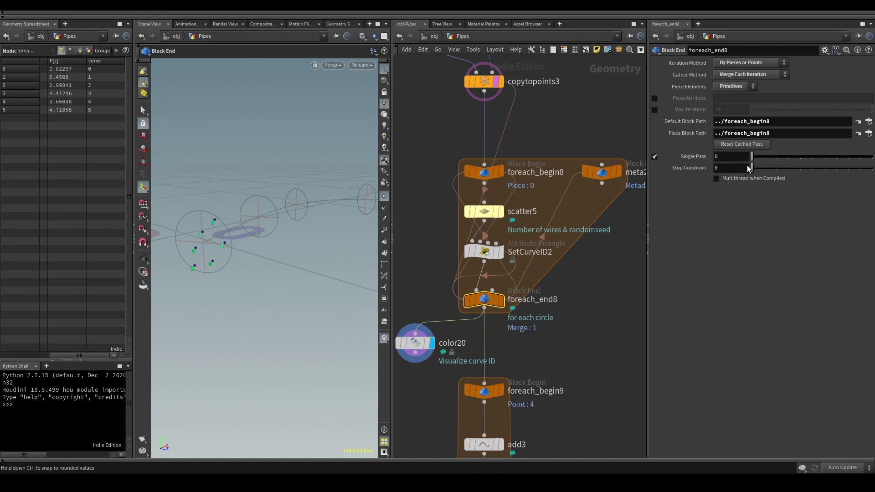
pyautogui.click(654, 156)
pyautogui.moveTo(602, 373); pyautogui.dragTo(601, 162, button='middle')
pyautogui.click(497, 328)
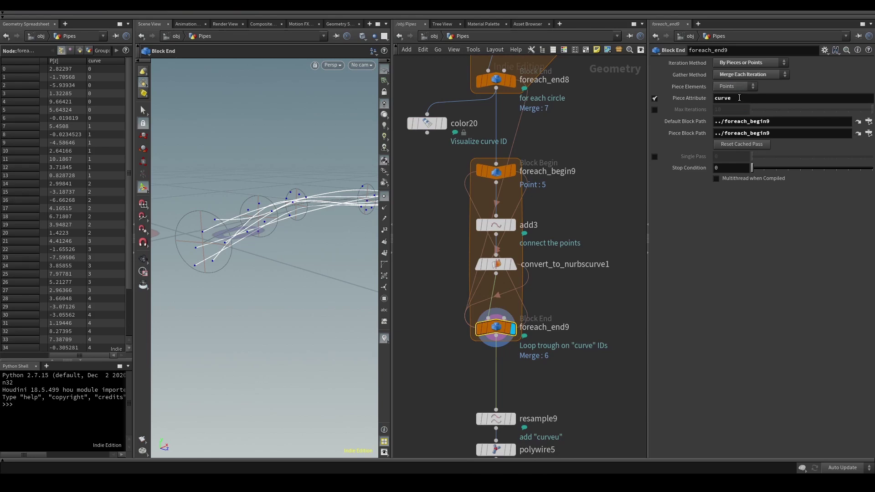
# Display add3's connected polyline and convert_to_nurbscurve1's smoothed NURBS curve.
pyautogui.click(504, 225)
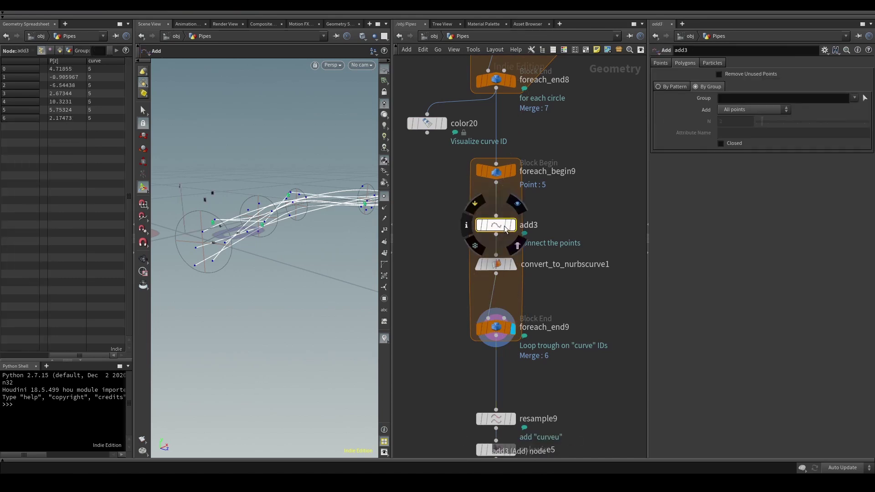
pyautogui.click(513, 225)
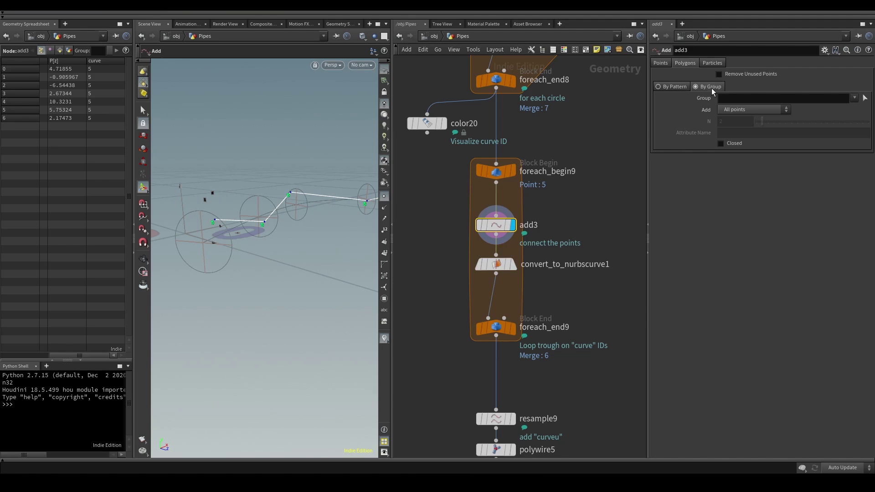
pyautogui.click(513, 265)
pyautogui.click(501, 270)
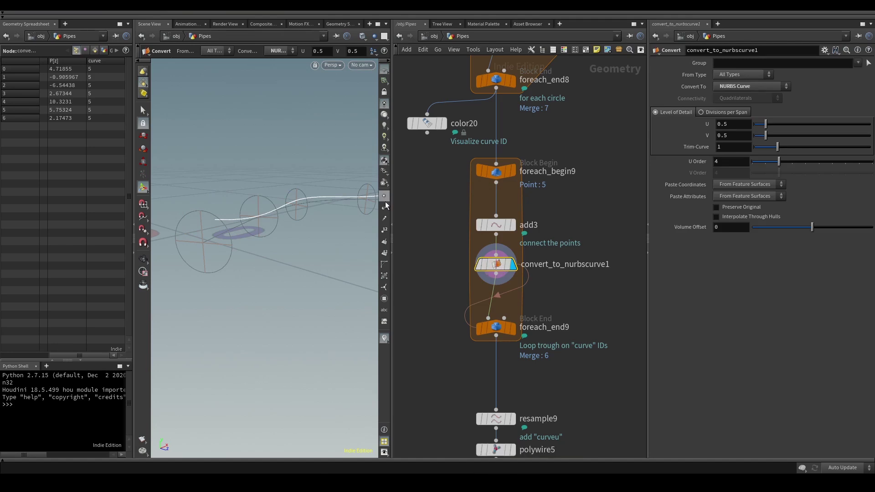
# Display foreach_end9's looped curves, then resample9's resampled curves with curveu.
pyautogui.click(510, 327)
pyautogui.click(500, 328)
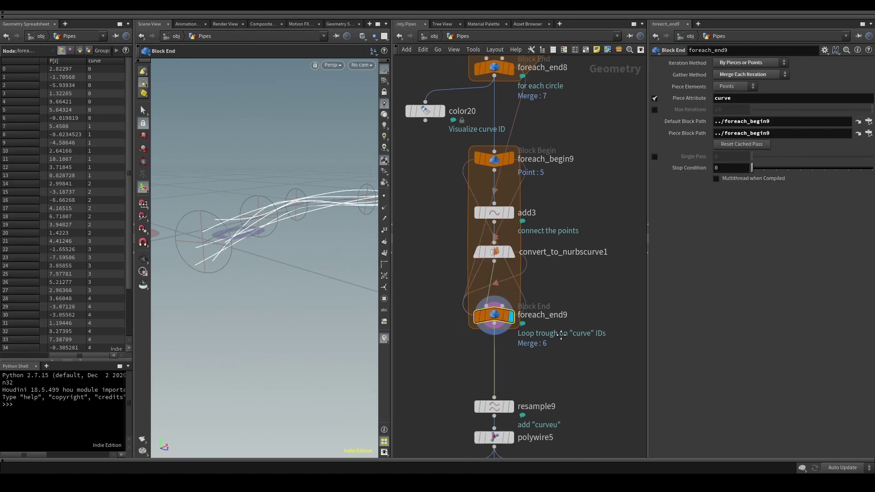
pyautogui.moveTo(500, 328); pyautogui.dragTo(550, 158, button='middle')
pyautogui.click(501, 223)
pyautogui.click(494, 223)
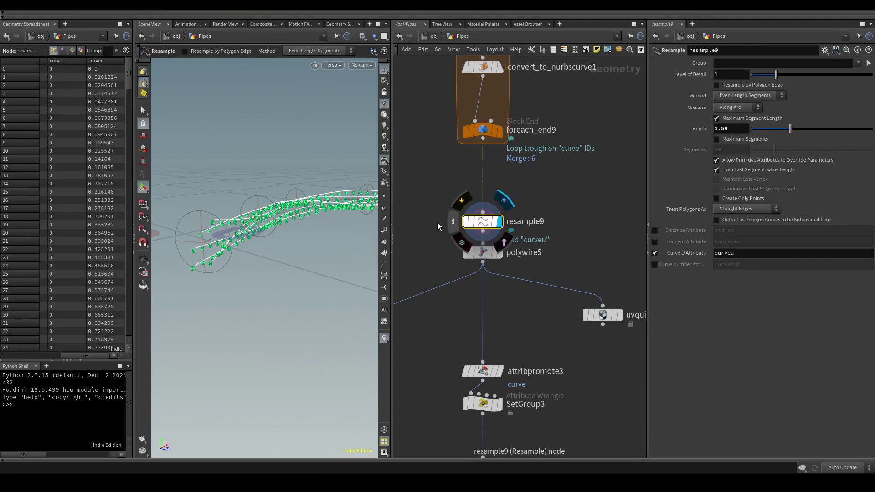
# Check polywire5, then toggle resample9's Curve U Attribute off and on, leaving it enabled.
pyautogui.click(500, 253)
pyautogui.click(485, 257)
pyautogui.moveTo(489, 262)
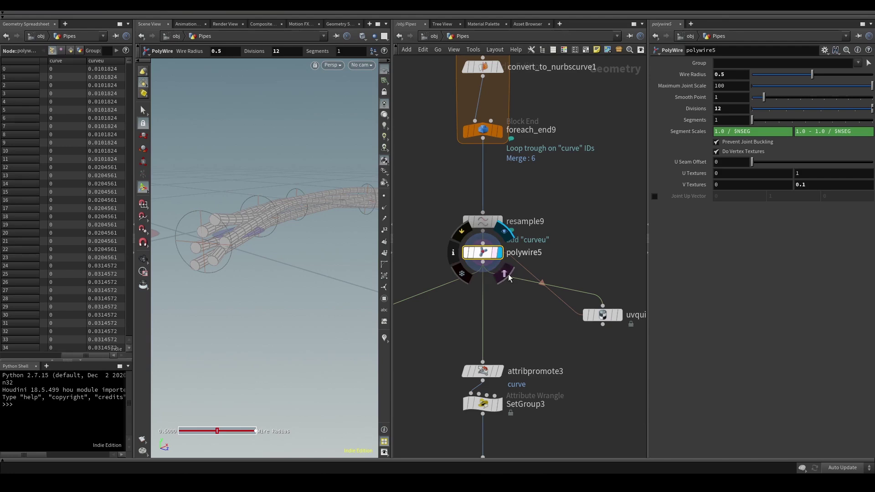
pyautogui.click(485, 223)
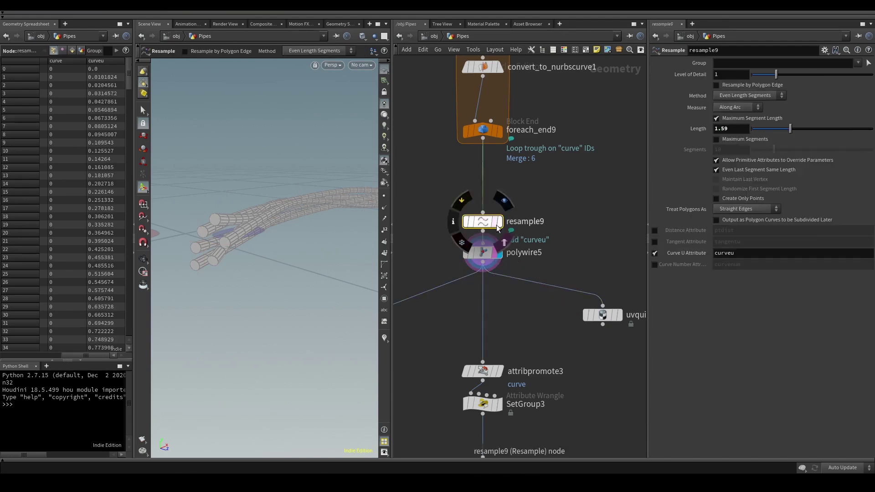
pyautogui.click(504, 222)
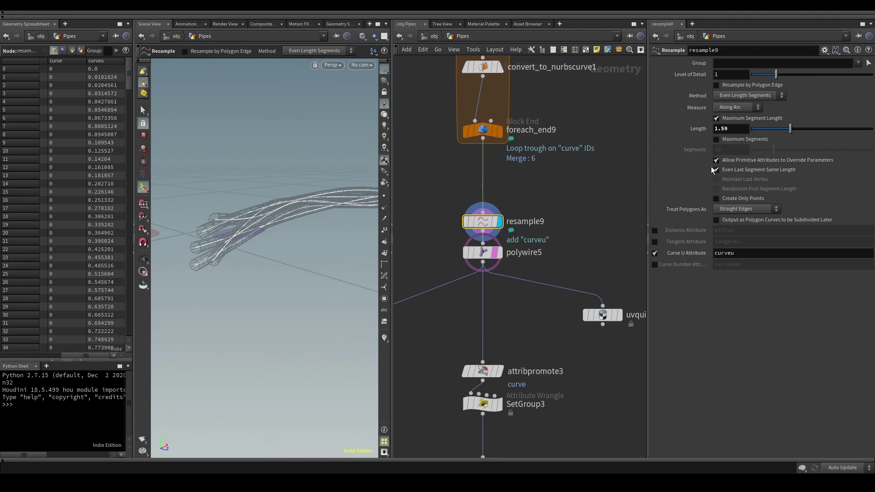
pyautogui.click(654, 253)
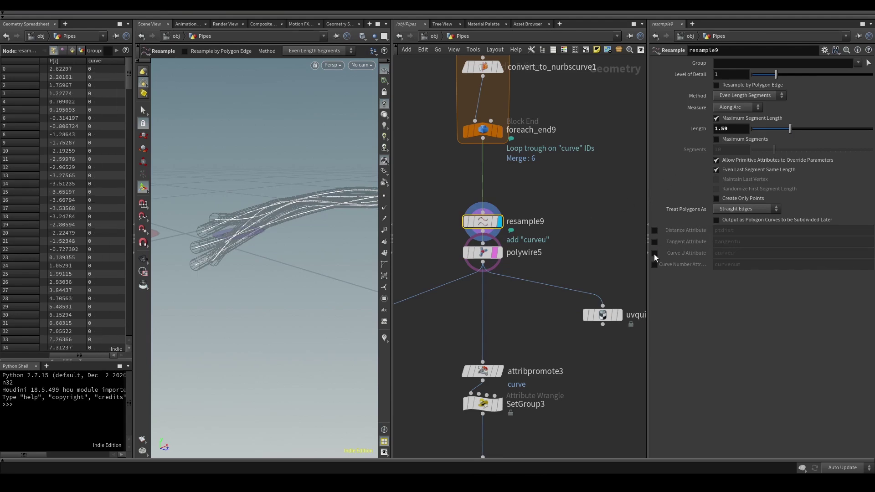
pyautogui.click(654, 254)
pyautogui.click(654, 253)
pyautogui.click(654, 253)
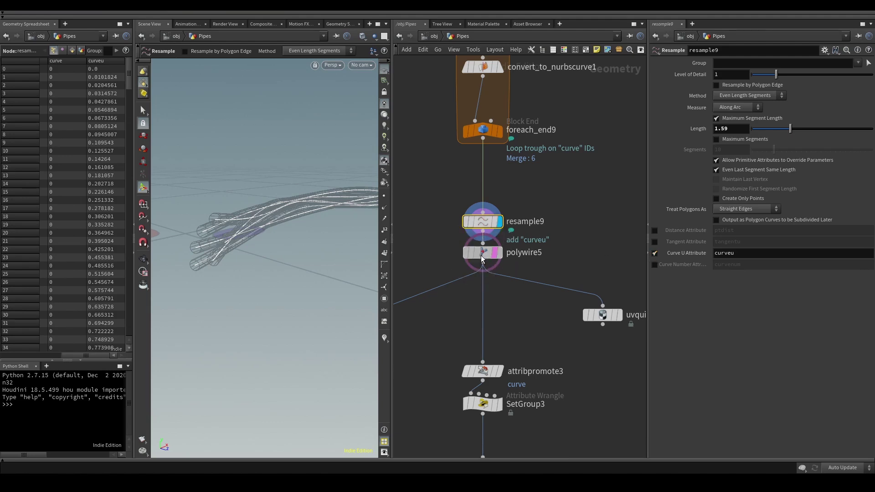
# Display the polywire5 tubes and uvquickshade2's UV shading, with Do Vertex Textures left on.
pyautogui.click(497, 255)
pyautogui.click(501, 255)
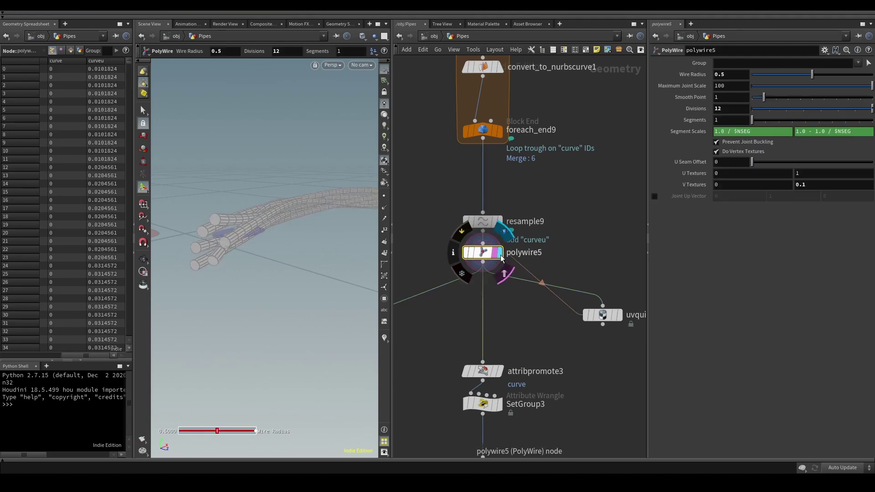
pyautogui.click(621, 318)
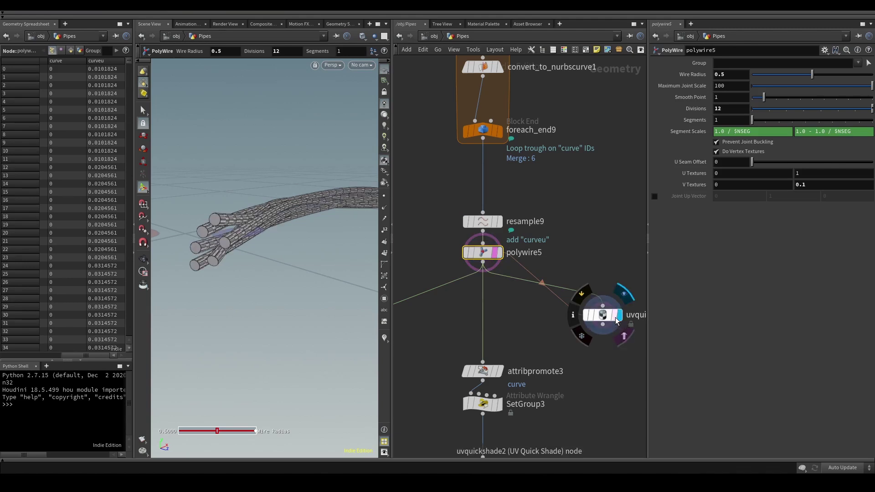
pyautogui.click(716, 152)
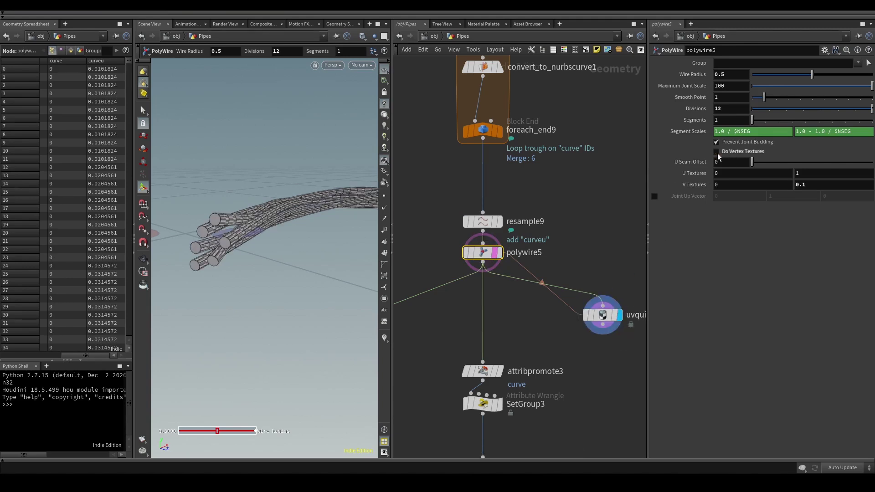
pyautogui.click(717, 152)
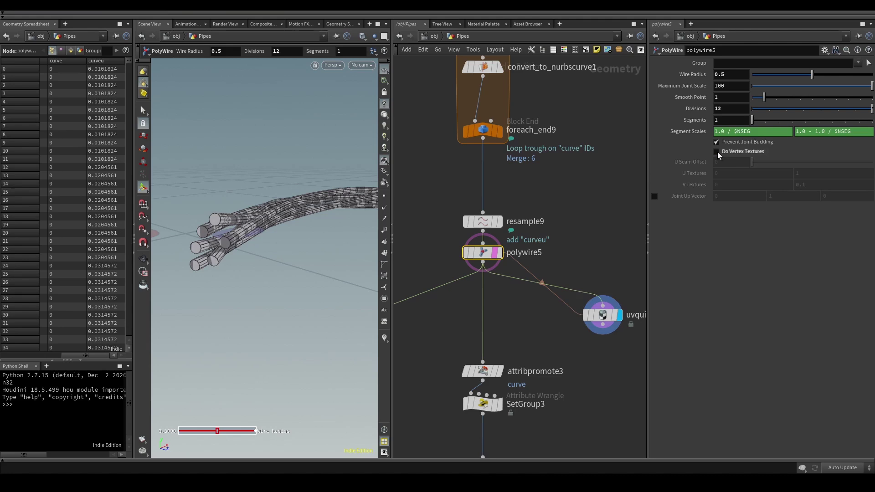
pyautogui.click(717, 152)
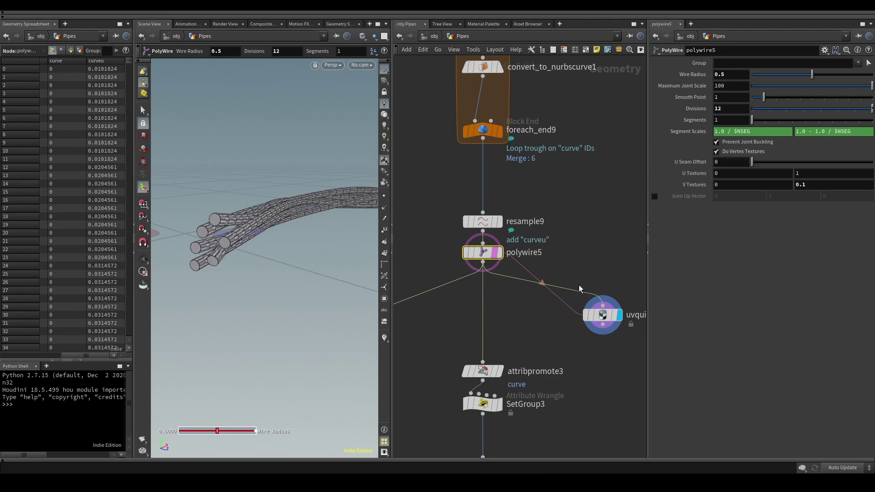
# Frame the nodes below the polywire and display the attribpromote3 output.
pyautogui.moveTo(521, 351); pyautogui.dragTo(528, 312, button='middle')
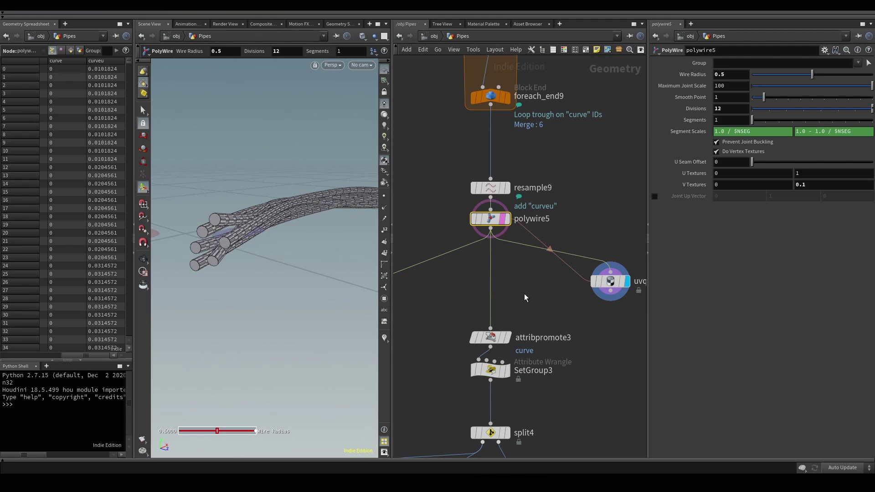
pyautogui.scroll(-2, 526, 296)
pyautogui.scroll(-5, 559, 240)
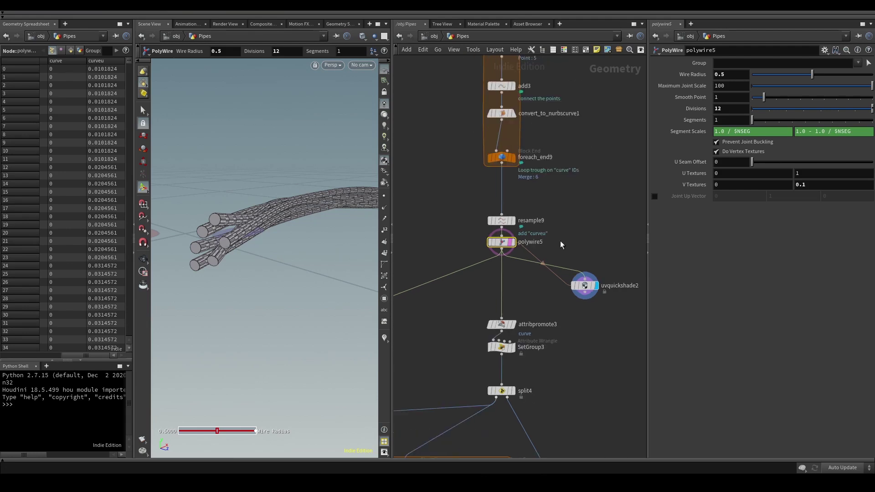
pyautogui.moveTo(592, 178); pyautogui.dragTo(572, 170, button='middle')
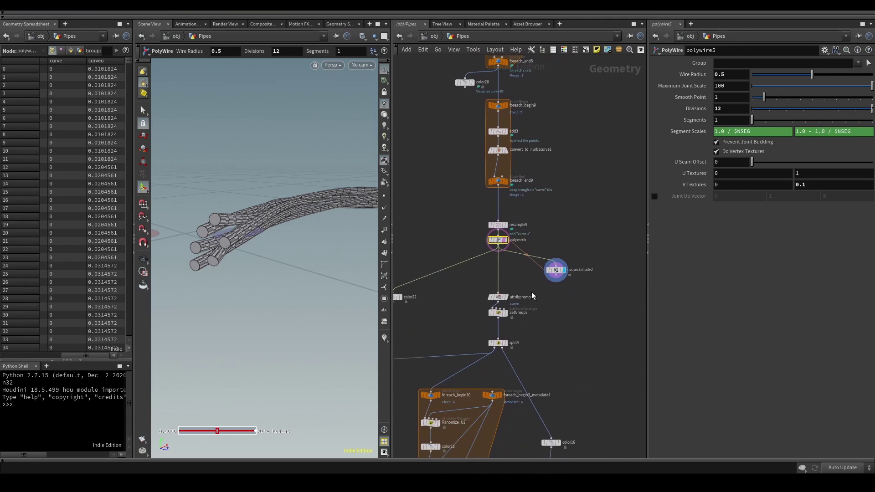
pyautogui.scroll(3, 521, 297)
pyautogui.moveTo(607, 354); pyautogui.dragTo(637, 214, button='middle')
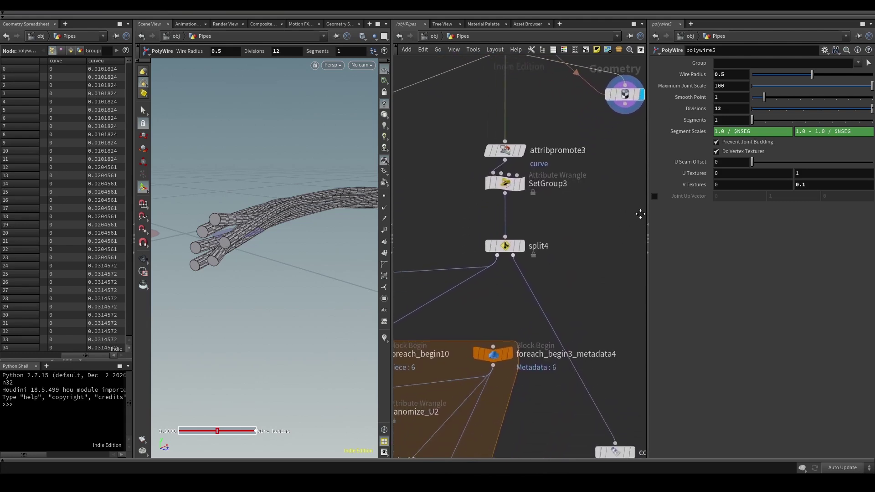
pyautogui.scroll(-1, 600, 223)
pyautogui.scroll(-1, 600, 230)
pyautogui.moveTo(597, 236); pyautogui.dragTo(497, 177, button='middle')
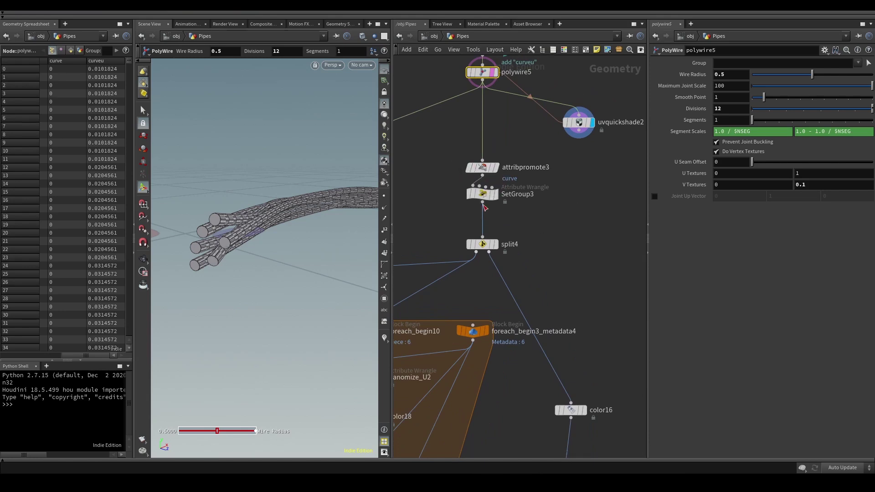
pyautogui.click(485, 169)
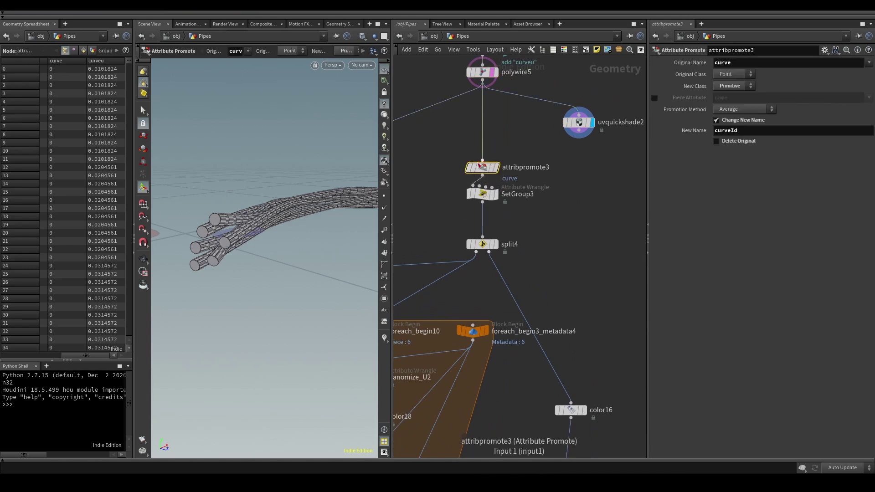
pyautogui.moveTo(484, 246)
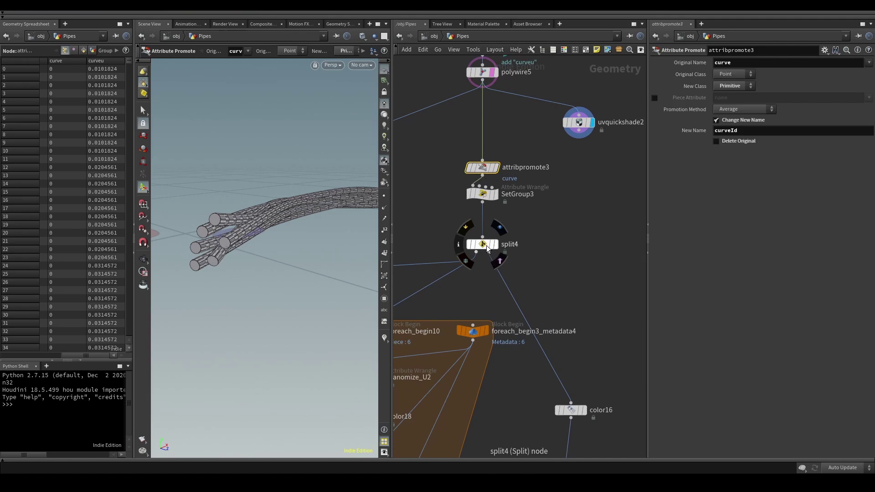
pyautogui.click(497, 171)
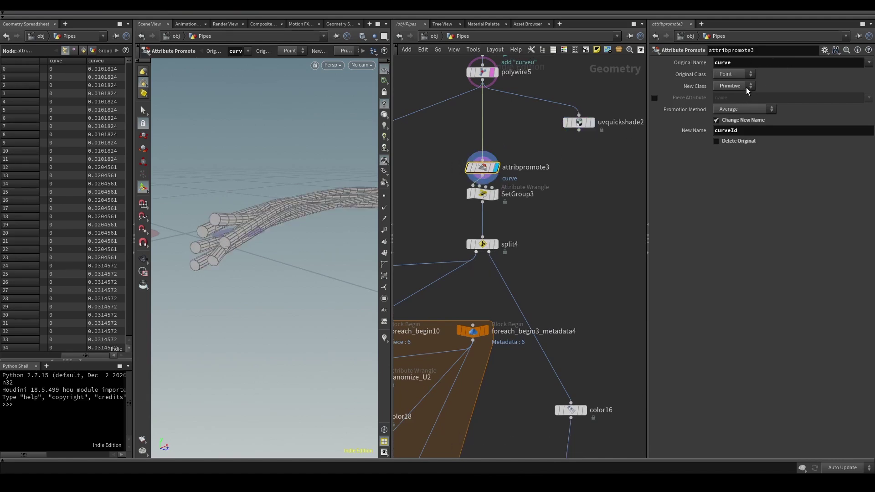
# Display SetGroup3 with the 'main' group highlighted and change C from 2 to 3.
pyautogui.click(493, 196)
pyautogui.click(486, 195)
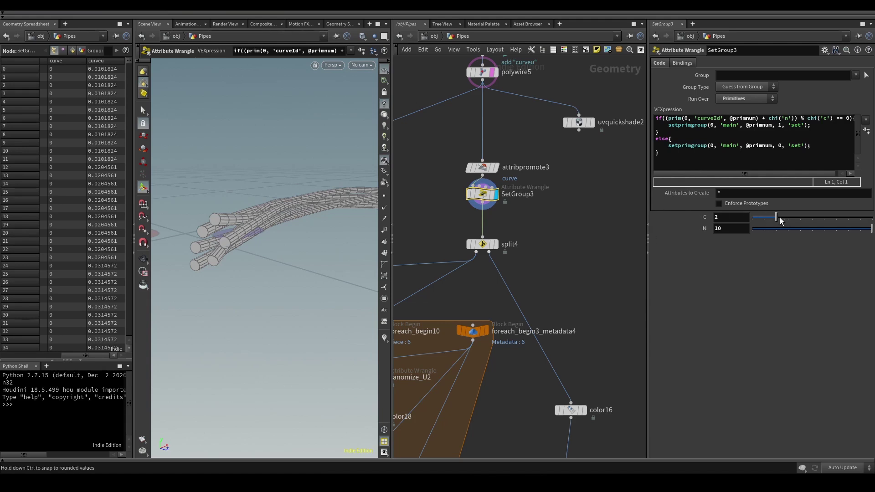
pyautogui.click(387, 301)
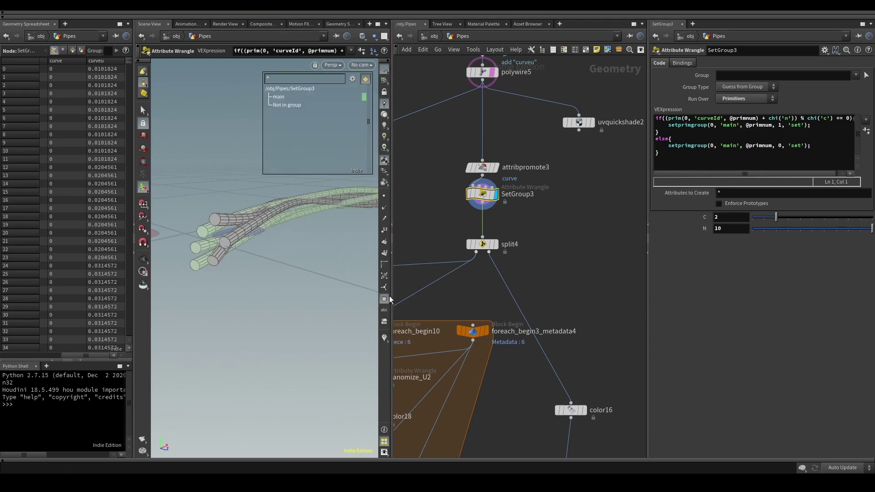
pyautogui.moveTo(777, 217)
pyautogui.mouseDown()
pyautogui.moveTo(800, 218)
pyautogui.moveTo(769, 218)
pyautogui.moveTo(801, 221)
pyautogui.moveTo(790, 223)
pyautogui.mouseUp()
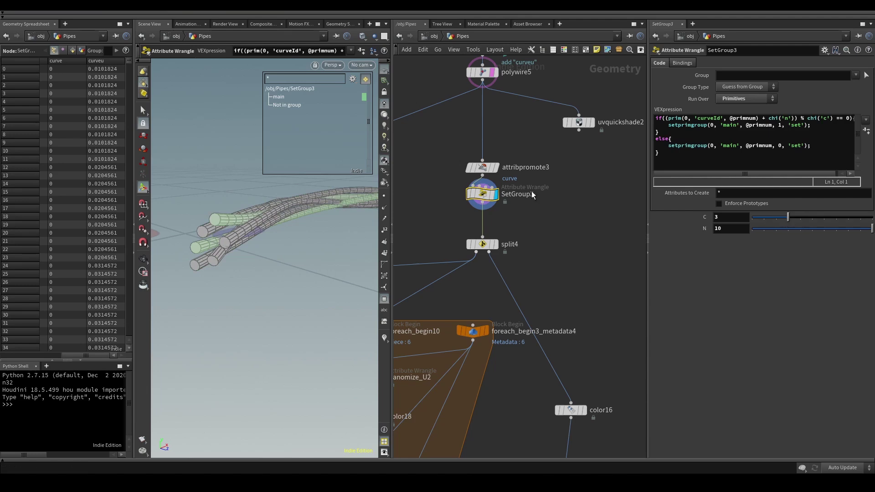
# Display split4 and color16, and reposition the colour ramp's middle key.
pyautogui.click(499, 246)
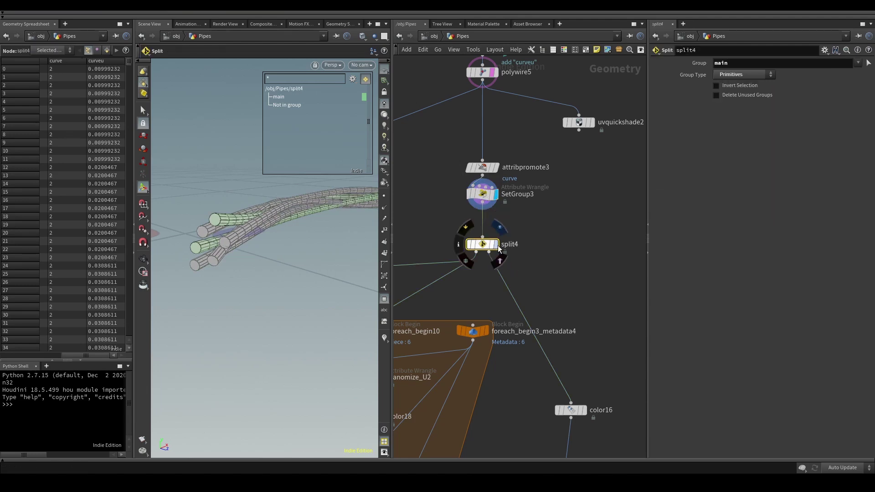
pyautogui.click(498, 245)
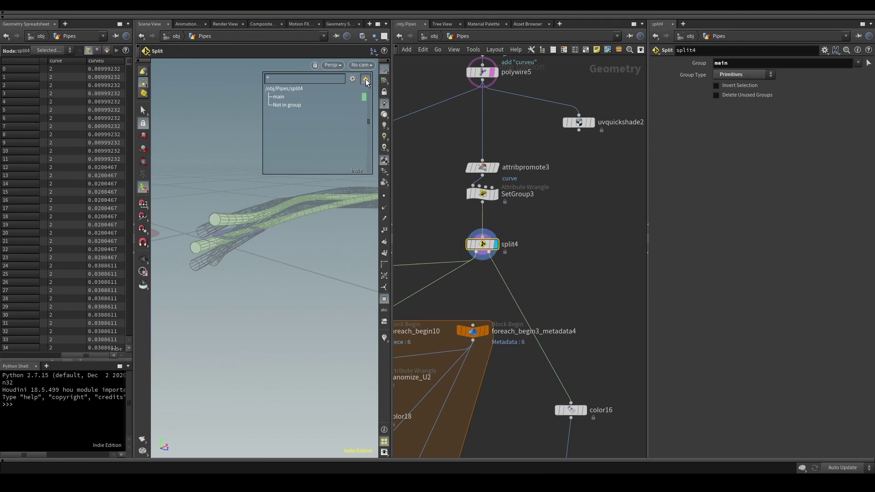
pyautogui.click(585, 411)
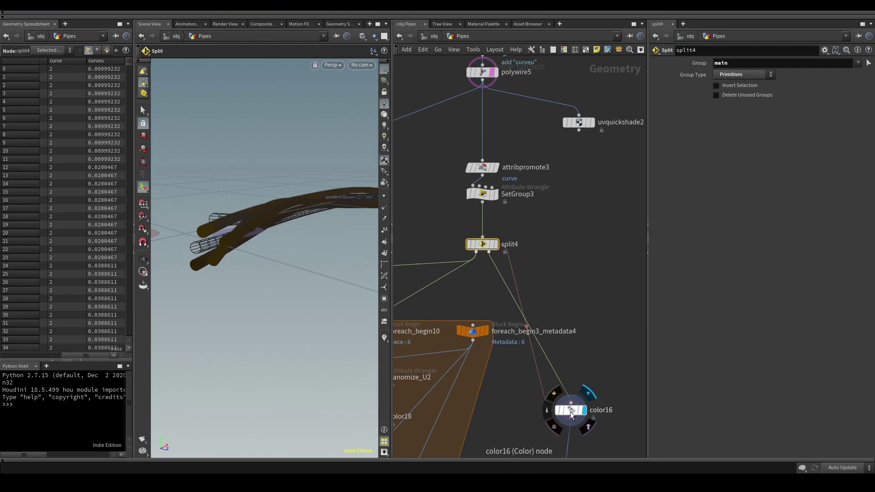
pyautogui.click(570, 412)
pyautogui.moveTo(602, 355); pyautogui.dragTo(551, 151, button='middle')
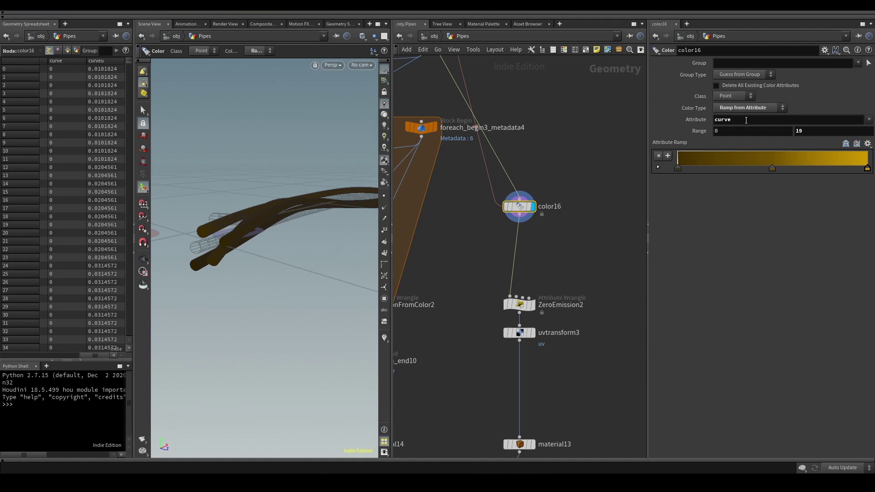
pyautogui.moveTo(772, 172); pyautogui.dragTo(837, 175)
pyautogui.moveTo(783, 177)
pyautogui.mouseDown()
pyautogui.moveTo(716, 177)
pyautogui.moveTo(789, 177)
pyautogui.mouseUp()
# Display ZeroEmission2 and review its code setting emission to 0.
pyautogui.moveTo(548, 282); pyautogui.dragTo(541, 209, button='middle')
pyautogui.click(514, 238)
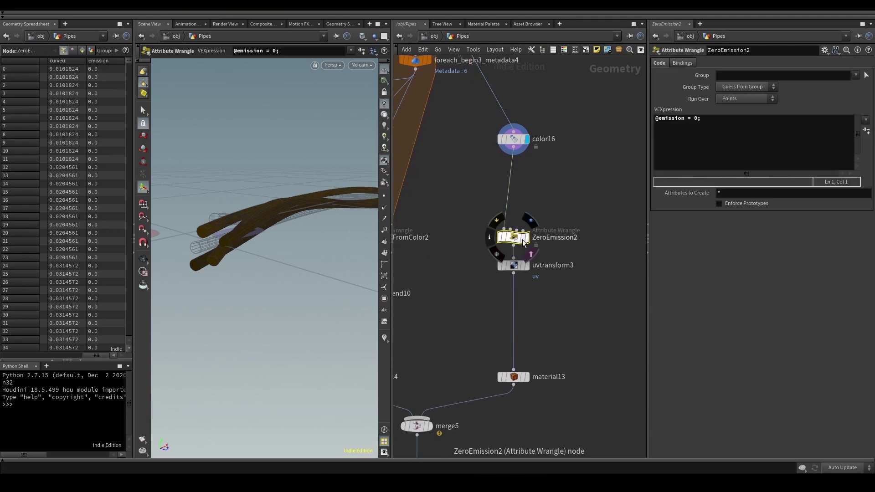
pyautogui.click(528, 244)
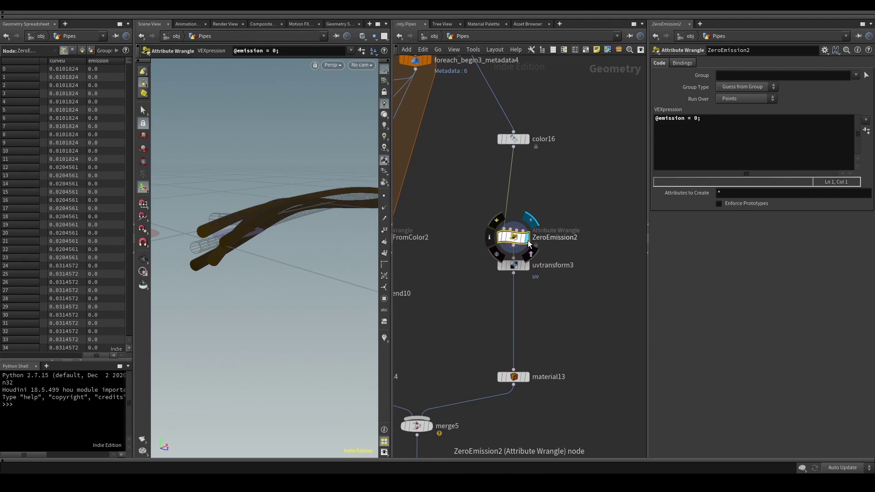
pyautogui.click(707, 135)
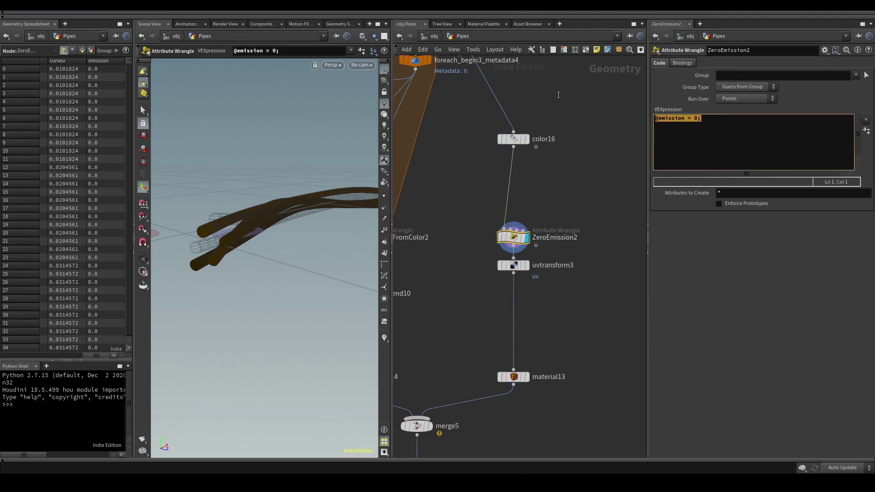
pyautogui.click(748, 128)
# Show uvtransform3's Scale as the value 0.2 and as the sx expression, then zoom out.
pyautogui.click(515, 266)
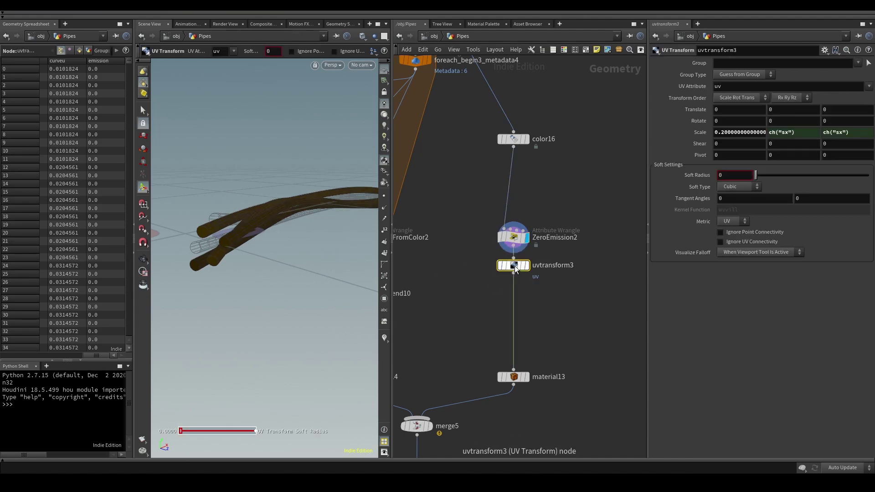
pyautogui.click(695, 135)
pyautogui.click(693, 135)
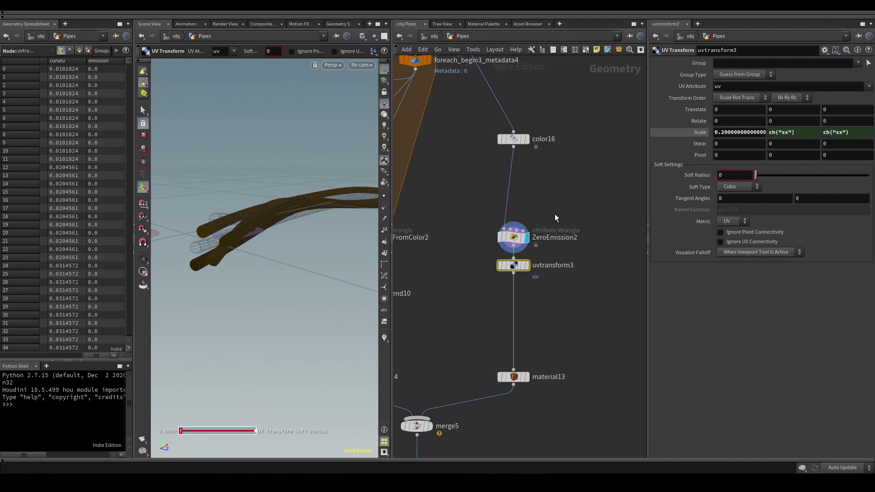
pyautogui.scroll(-5, 536, 272)
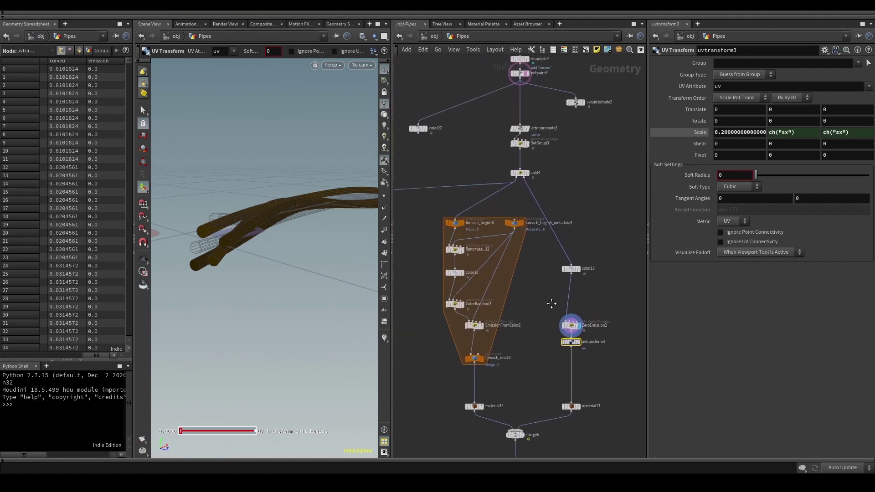
# Connect color22 to resample9's output and view the polywire5 tubes.
pyautogui.click(538, 211)
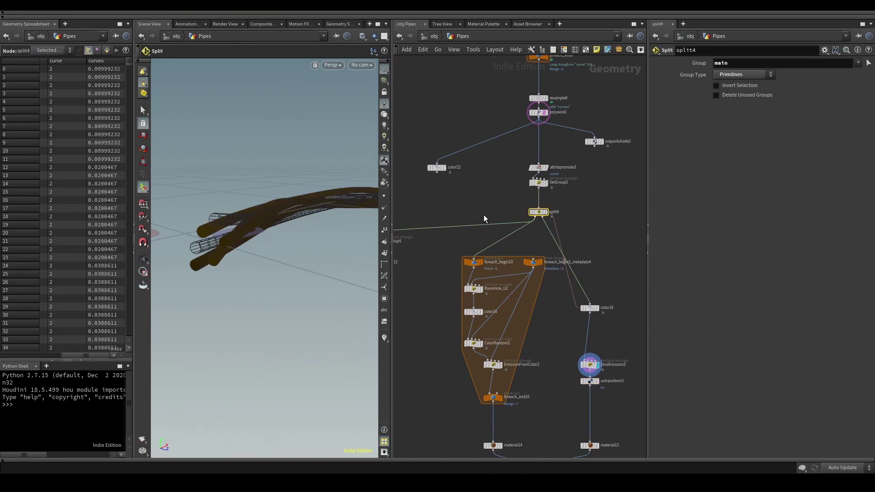
pyautogui.moveTo(467, 200); pyautogui.dragTo(512, 238, button='middle')
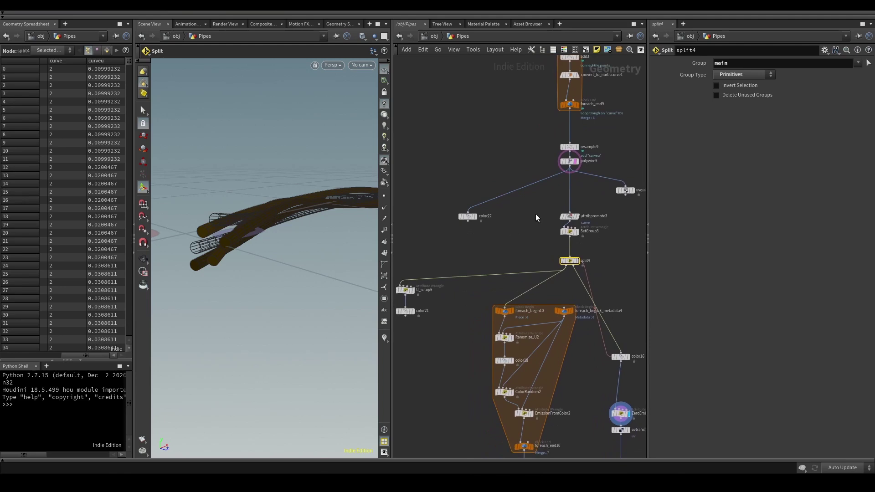
pyautogui.scroll(2, 535, 214)
pyautogui.moveTo(560, 168); pyautogui.dragTo(578, 136)
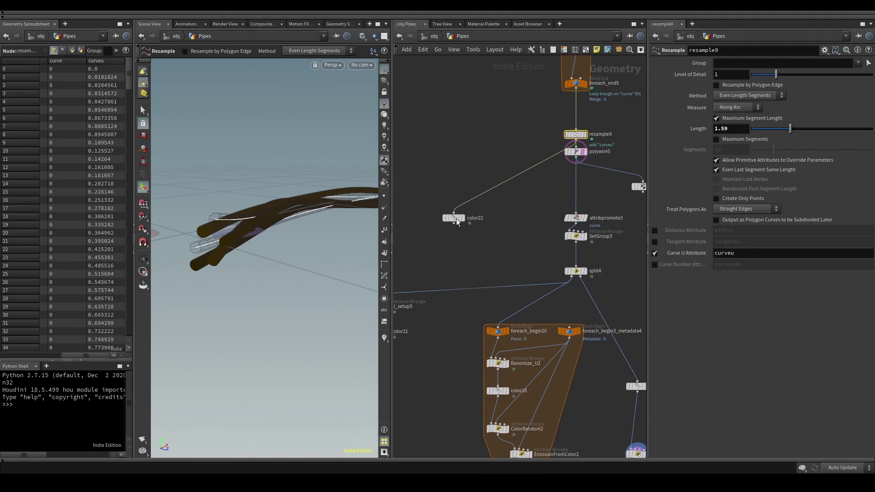
pyautogui.moveTo(456, 218); pyautogui.dragTo(448, 194)
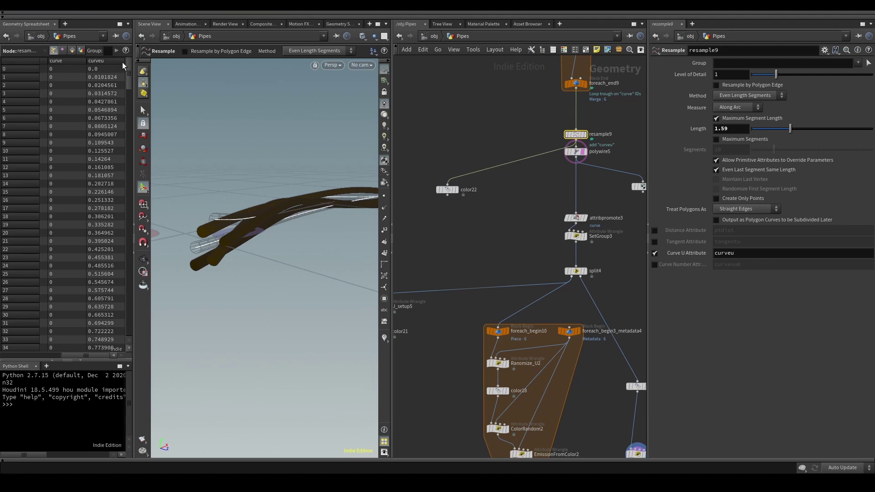
pyautogui.moveTo(129, 77); pyautogui.dragTo(118, 20)
pyautogui.click(582, 156)
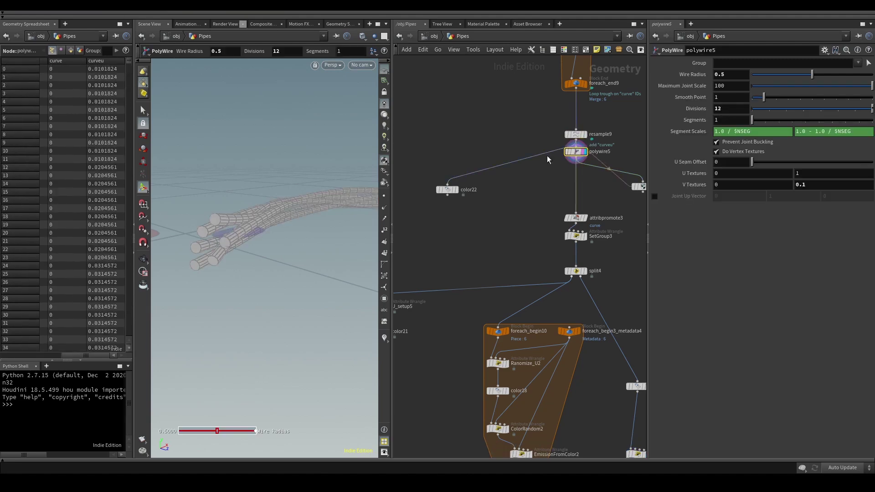
pyautogui.moveTo(128, 65)
pyautogui.mouseDown()
pyautogui.moveTo(130, 100)
pyautogui.moveTo(129, 65)
pyautogui.mouseUp()
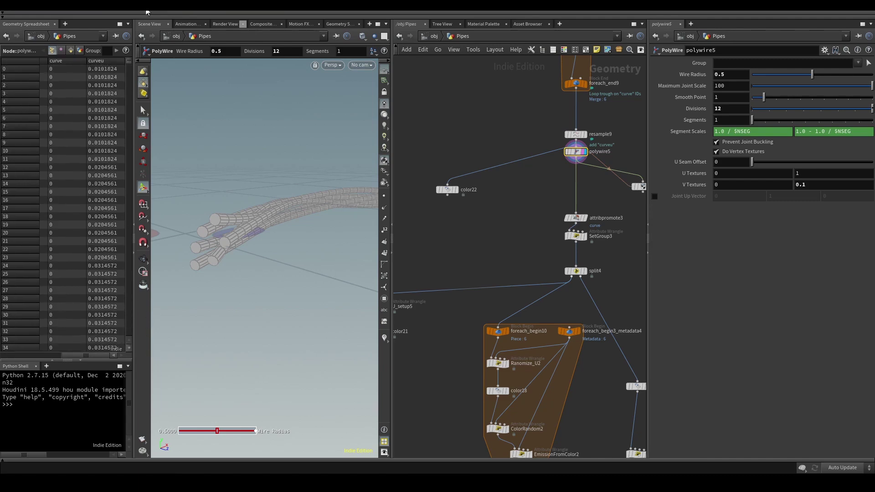
# Display color22's curveu ramp colouring and reconnect color22 to polywire5's output.
pyautogui.click(454, 191)
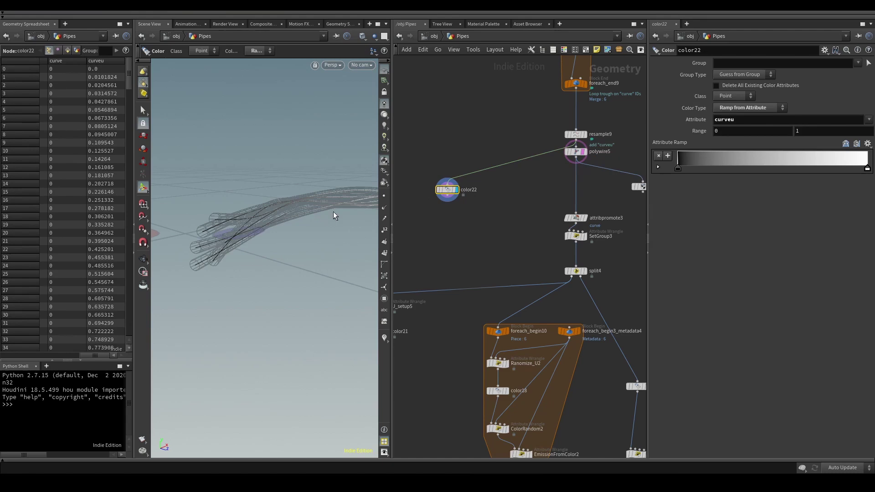
pyautogui.press('space')
pyautogui.moveTo(313, 221); pyautogui.dragTo(314, 288)
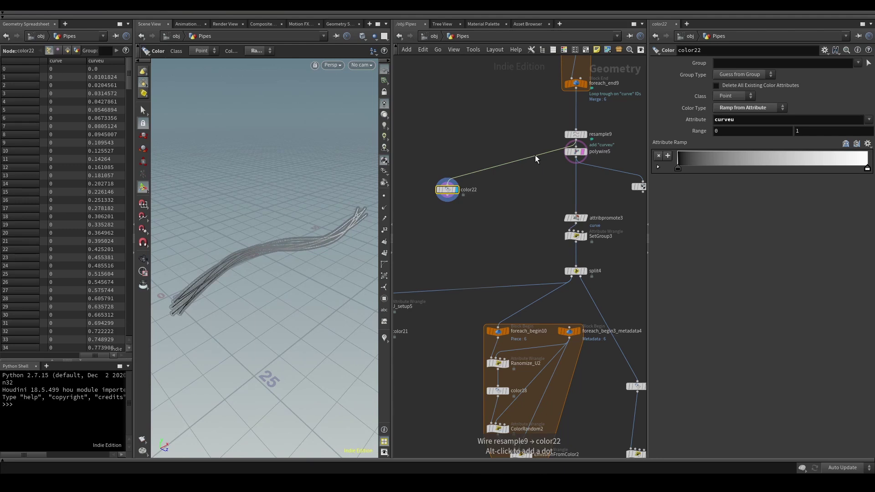
pyautogui.moveTo(535, 155); pyautogui.dragTo(571, 160)
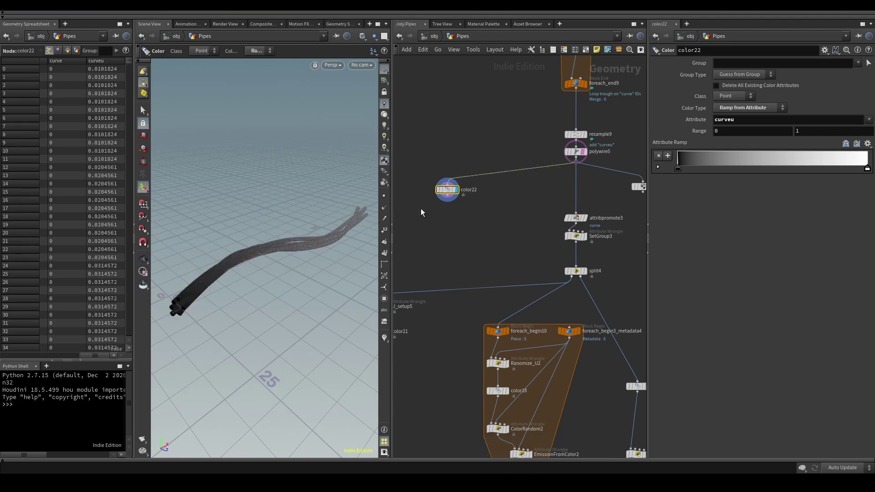
pyautogui.moveTo(255, 273)
pyautogui.mouseDown()
pyautogui.moveTo(236, 267)
pyautogui.moveTo(267, 279)
pyautogui.mouseUp()
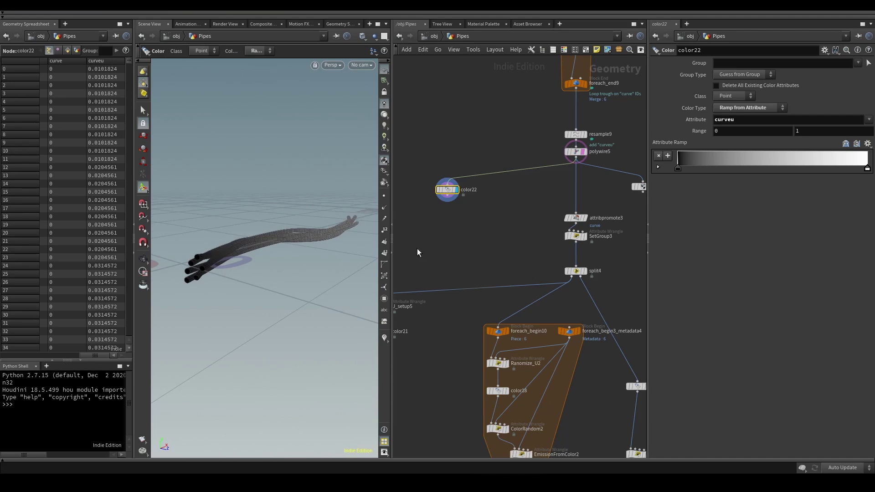
# Open the U_setup5 wrangle's stripe expression code.
pyautogui.moveTo(472, 247); pyautogui.dragTo(551, 197, button='middle')
pyautogui.scroll(4, 513, 293)
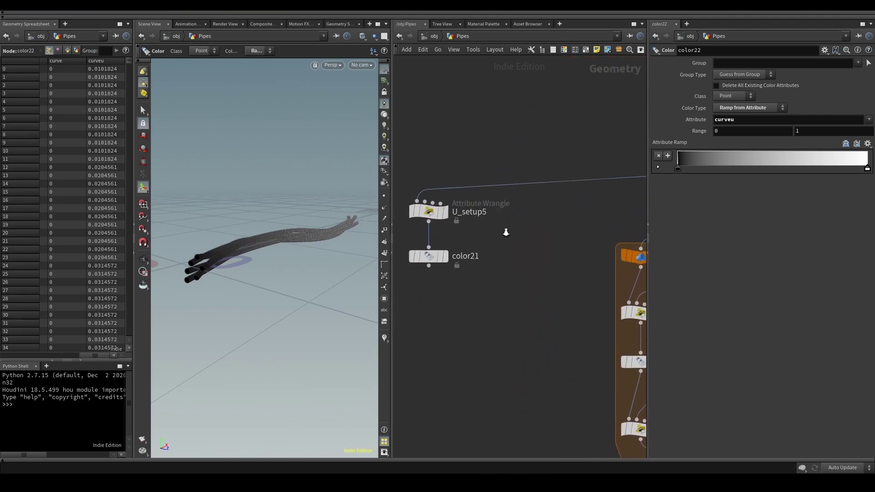
pyautogui.click(438, 214)
# Select U_setup5's stripe expression, then display color21's pipe colouring by u over 0 to 2.
pyautogui.tripleClick(771, 118)
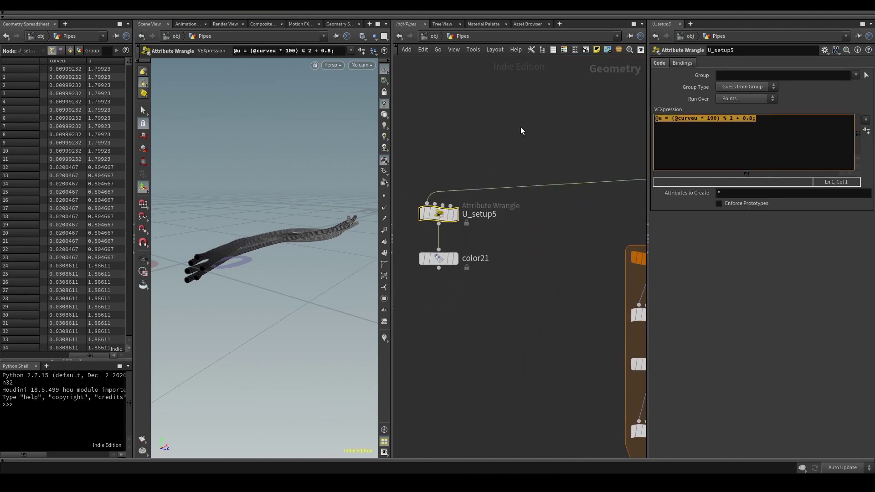
pyautogui.click(757, 150)
pyautogui.moveTo(437, 260)
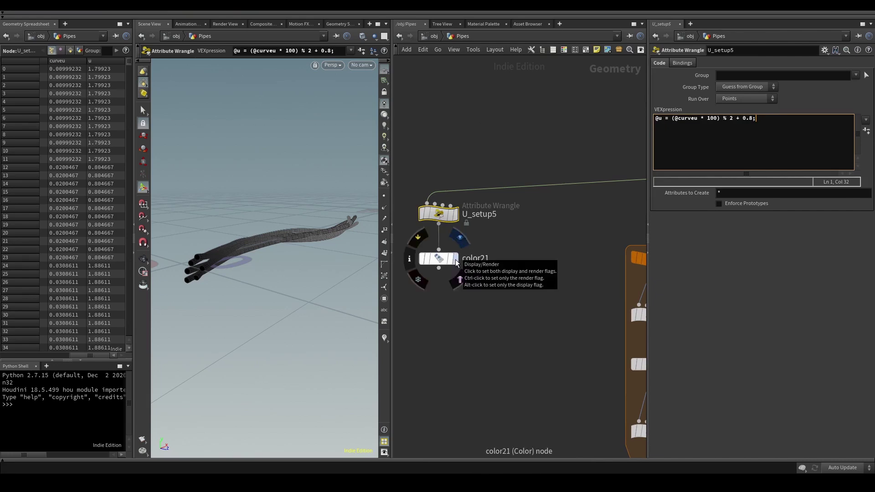
pyautogui.click(456, 263)
pyautogui.click(439, 260)
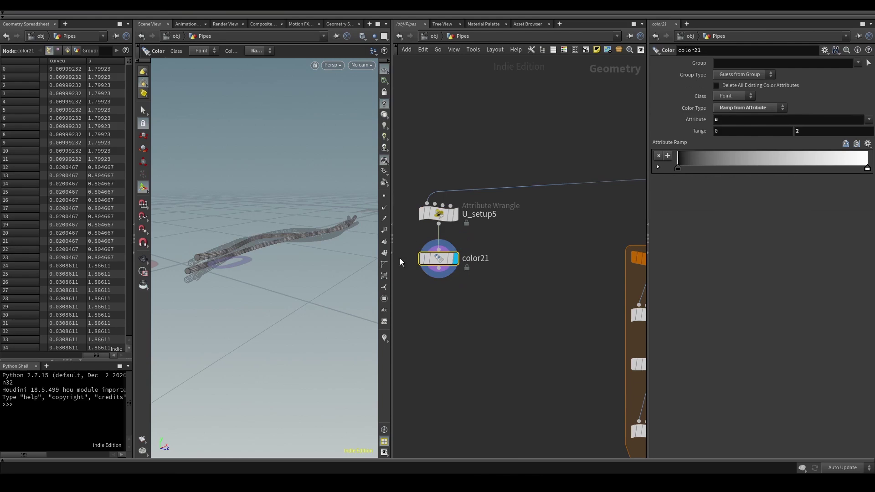
pyautogui.press('space')
pyautogui.moveTo(368, 244); pyautogui.dragTo(328, 261)
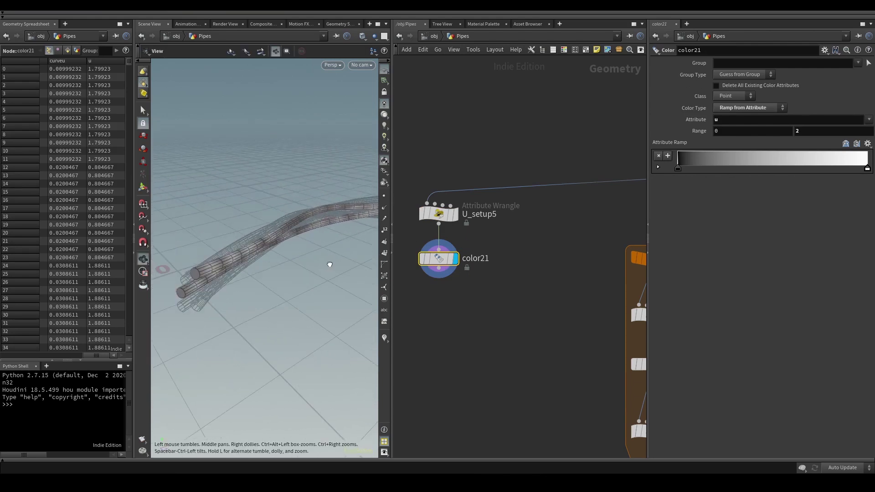
# Review U_setup5's u = (curveu * 100) % 2 + 0.8 line and zoom the network out.
pyautogui.click(439, 213)
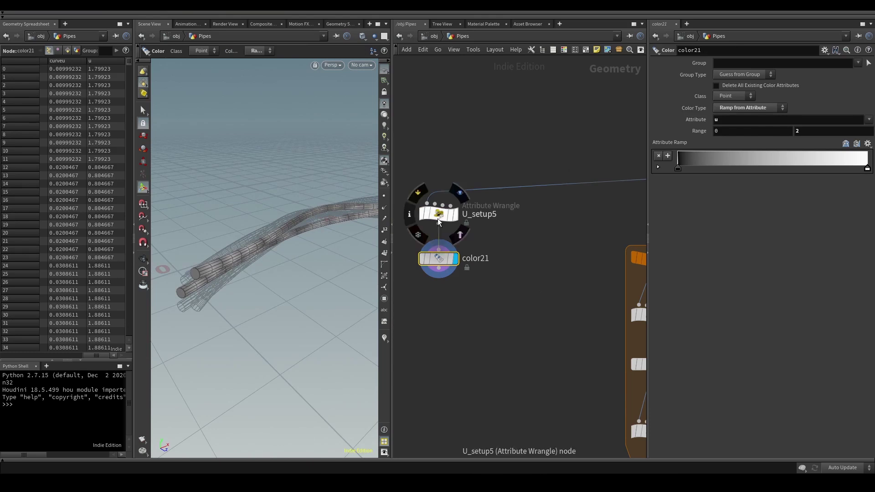
pyautogui.moveTo(756, 120); pyautogui.dragTo(654, 120)
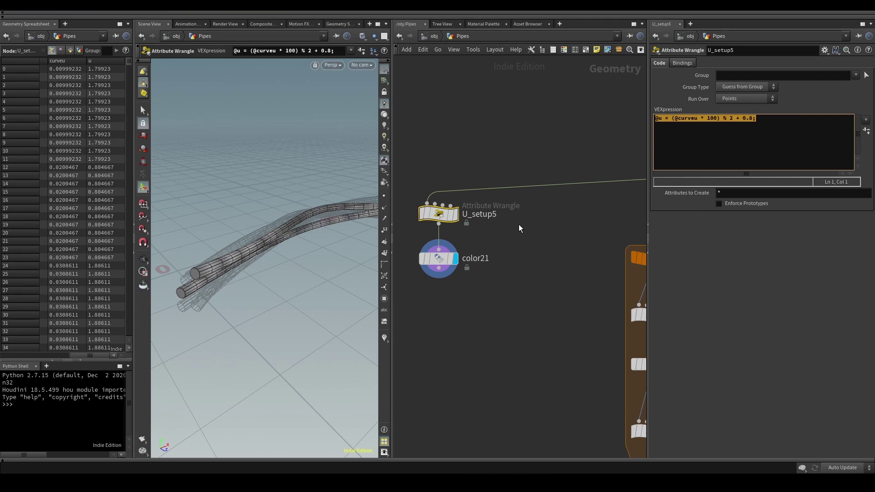
pyautogui.click(725, 130)
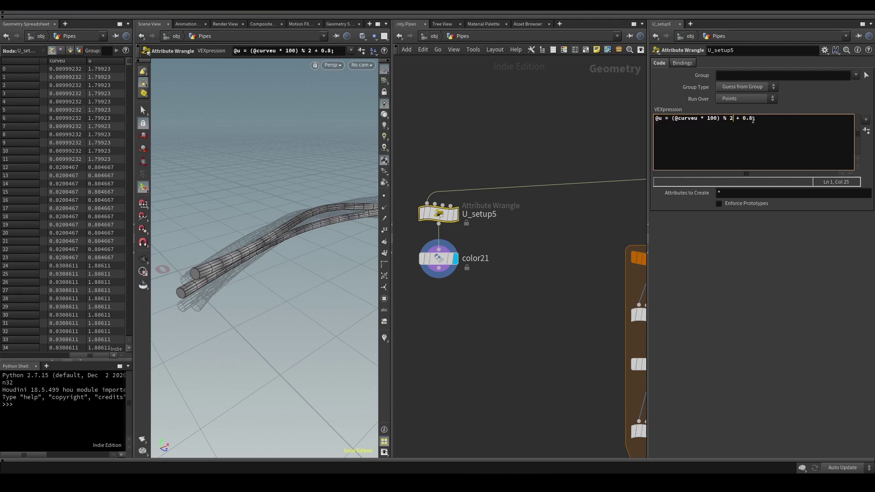
pyautogui.scroll(-3, 460, 223)
# Frame the foreach block and review Ranomize_U2's randA and loop-iteration VEX lines.
pyautogui.scroll(-2, 472, 230)
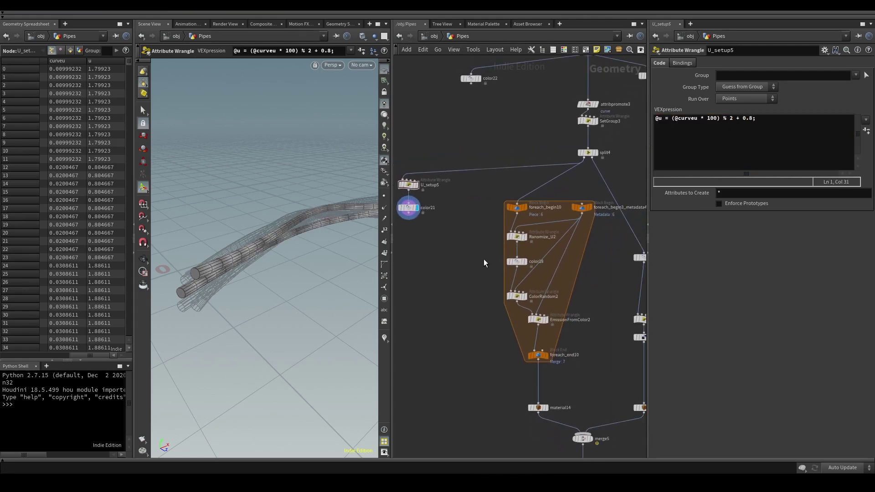
pyautogui.moveTo(490, 264); pyautogui.dragTo(498, 272, button='middle')
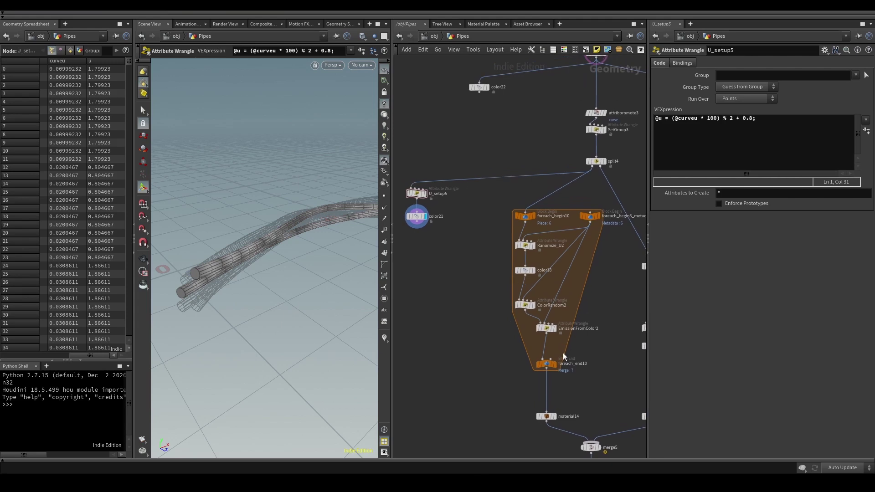
pyautogui.click(546, 365)
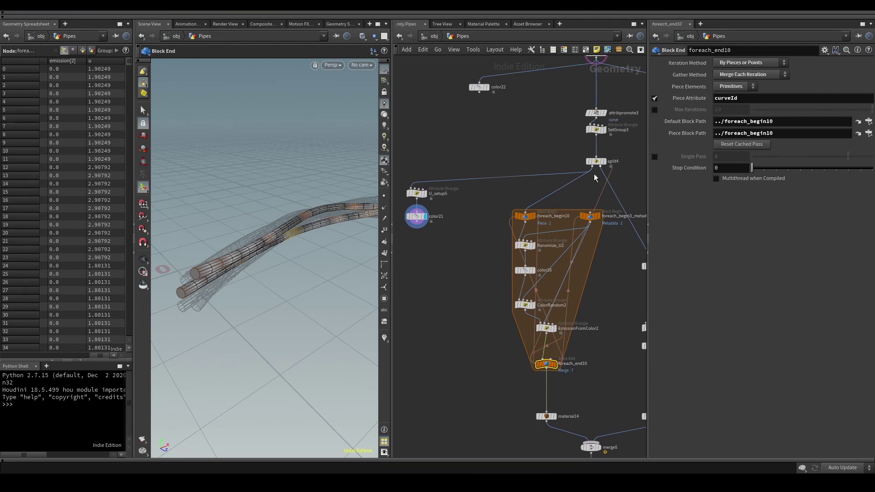
pyautogui.click(525, 246)
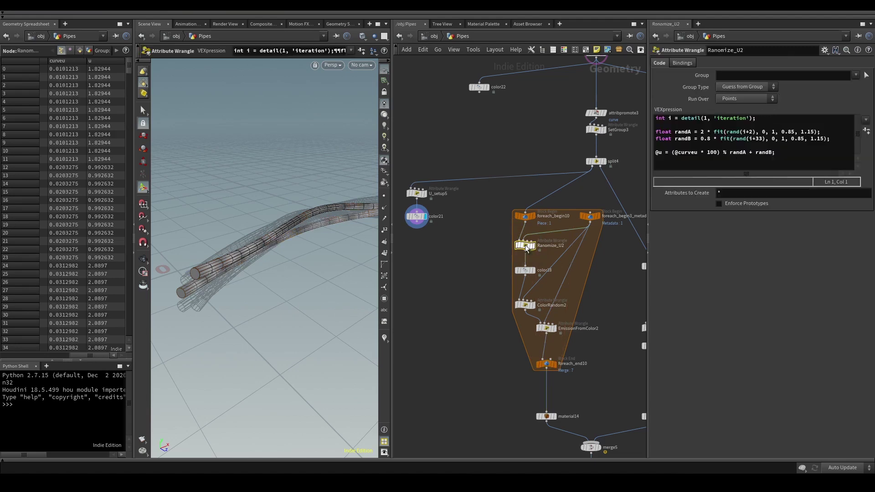
pyautogui.moveTo(778, 155); pyautogui.dragTo(638, 153)
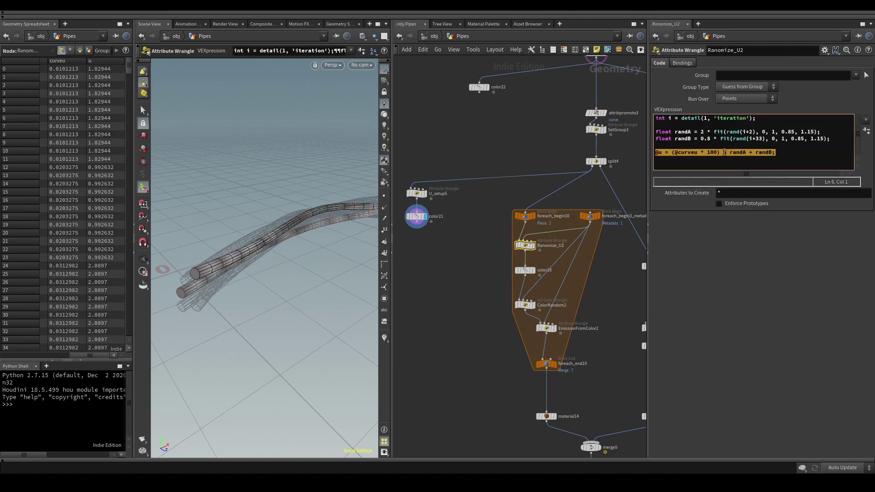
pyautogui.click(684, 132)
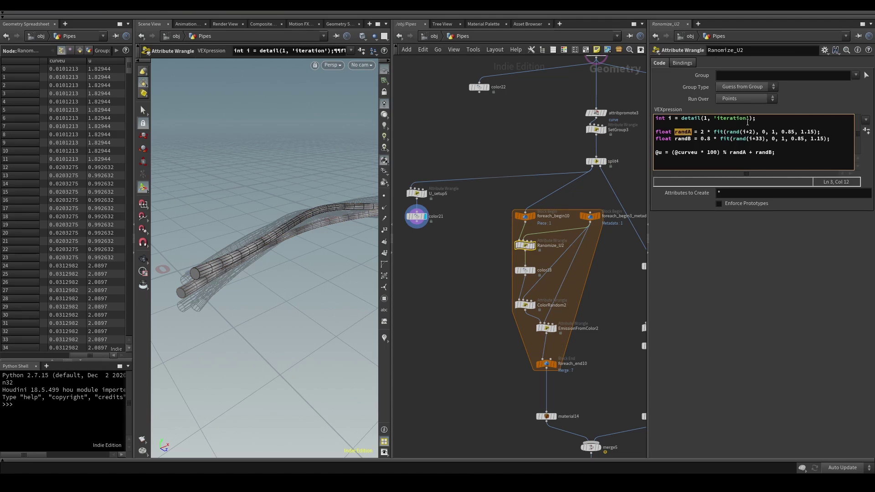
pyautogui.moveTo(756, 119); pyautogui.dragTo(523, 119)
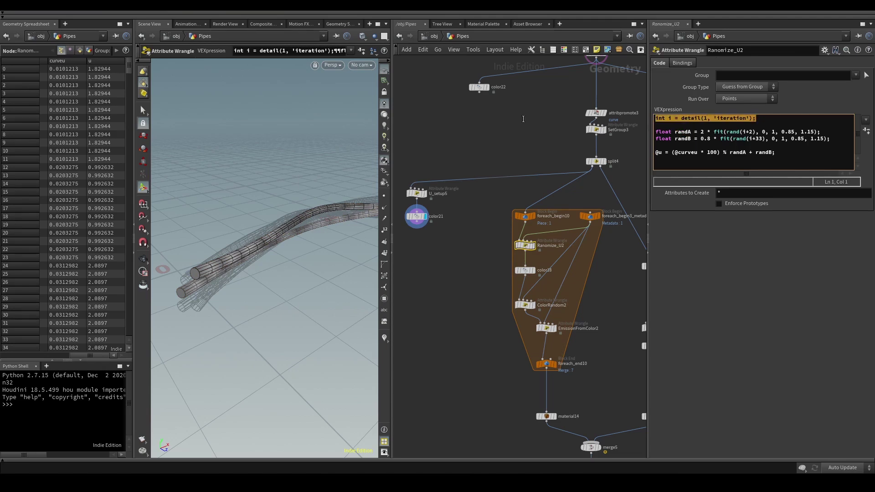
# Check foreach_begin3_metadata4's Detail attributes in the spreadsheet, then select color18's ramp settings.
pyautogui.click(589, 217)
pyautogui.click(104, 50)
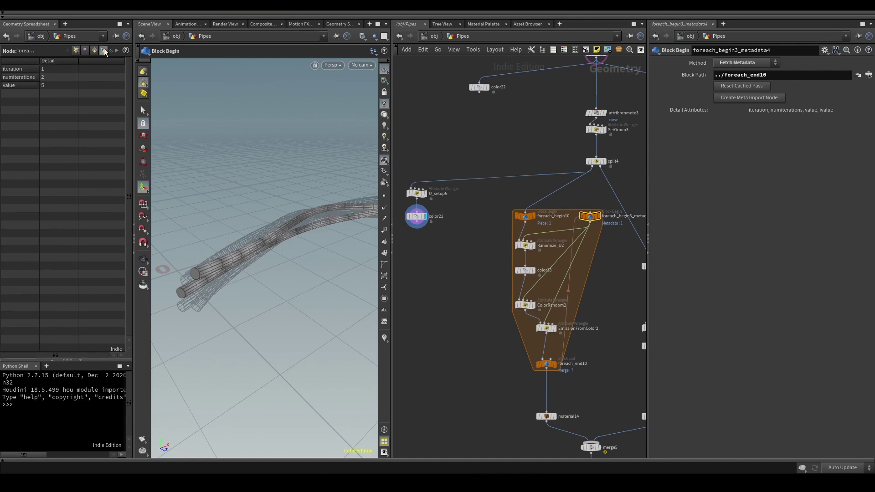
pyautogui.click(77, 50)
pyautogui.click(528, 245)
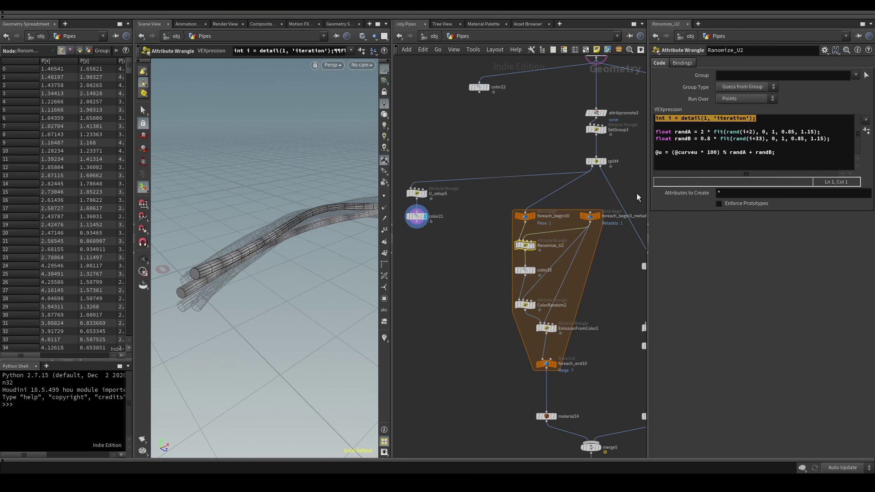
pyautogui.click(524, 270)
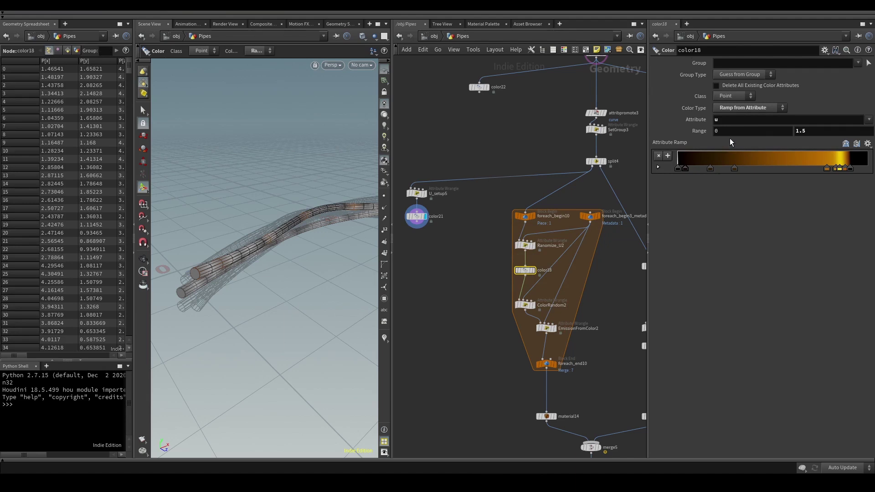
# Display the ramp-striped pipe from color18 and review ColorRandom2's colour jitter and clamp lines.
pyautogui.click(534, 272)
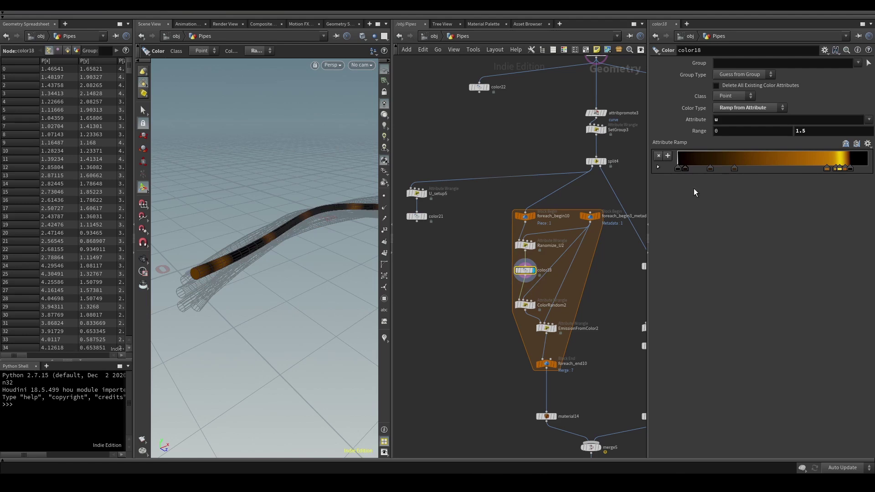
pyautogui.click(527, 306)
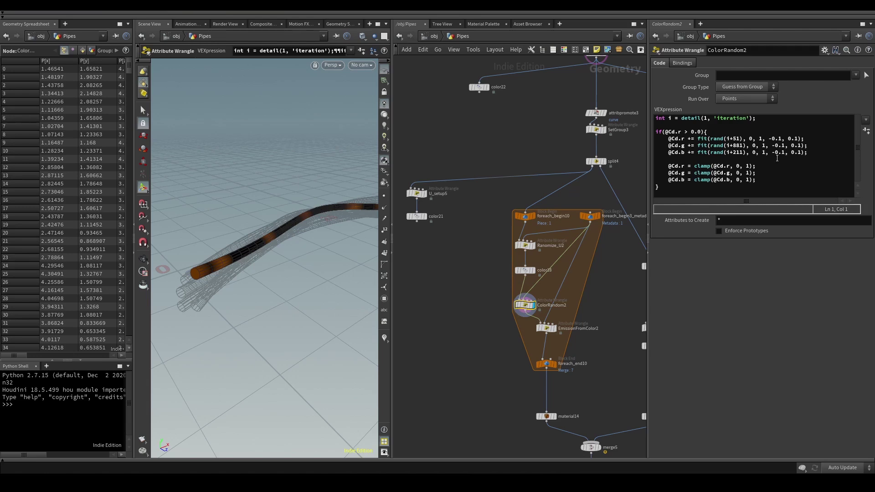
pyautogui.moveTo(808, 153); pyautogui.dragTo(652, 137)
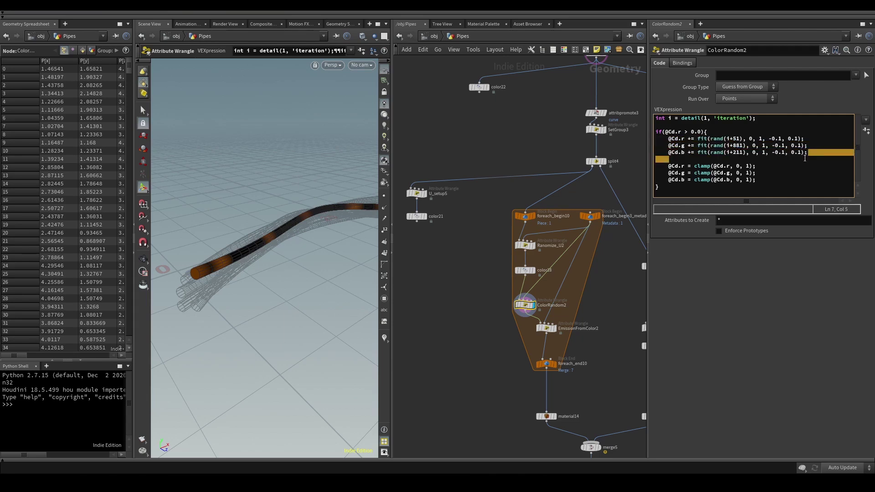
pyautogui.click(821, 150)
pyautogui.moveTo(765, 182)
pyautogui.mouseDown()
pyautogui.moveTo(628, 166)
pyautogui.moveTo(776, 182)
pyautogui.mouseUp()
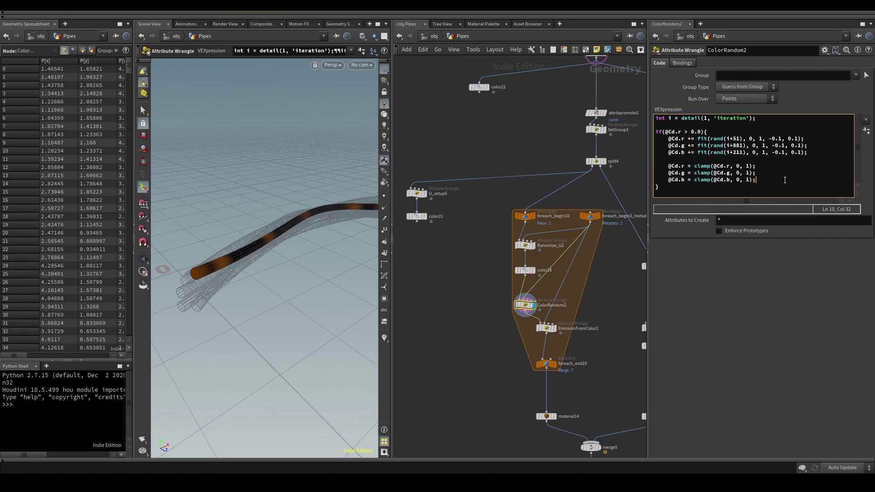
pyautogui.moveTo(602, 330); pyautogui.dragTo(531, 271, button='middle')
# Review EmissionFromColor2's Cd × 10 emission code, then display and inspect foreach_end10's merged output.
pyautogui.scroll(3, 492, 272)
pyautogui.click(490, 272)
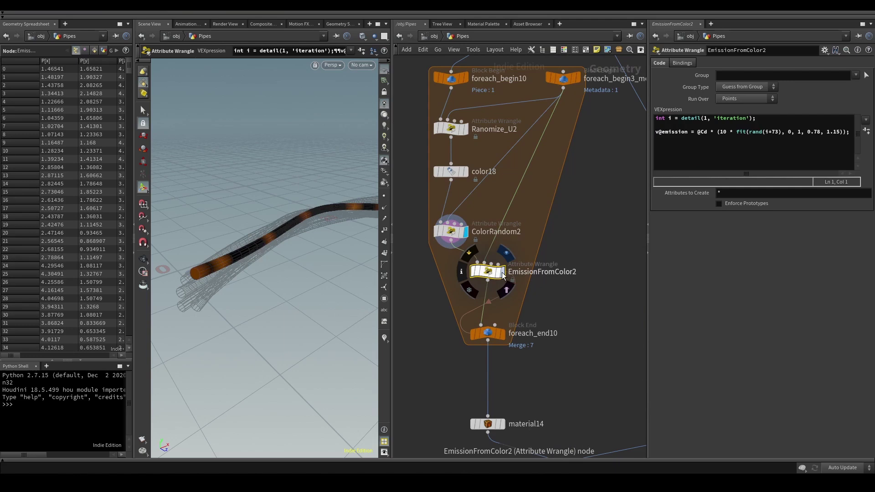
pyautogui.click(502, 272)
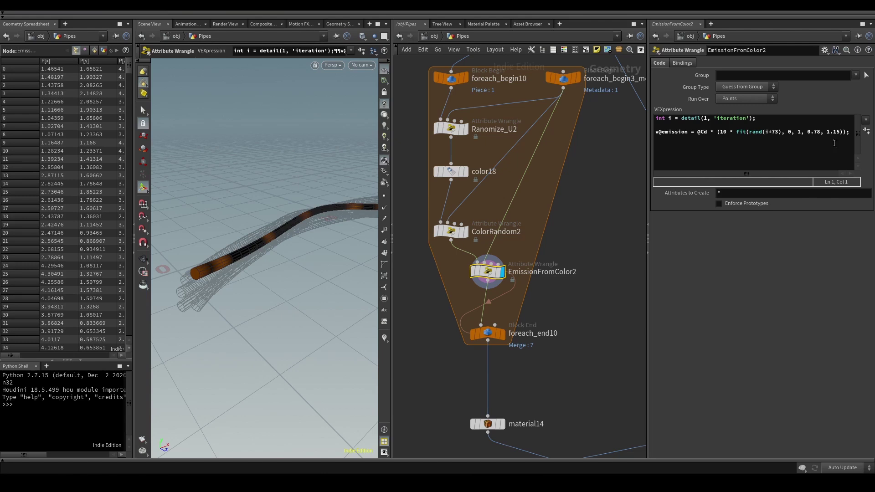
pyautogui.click(503, 335)
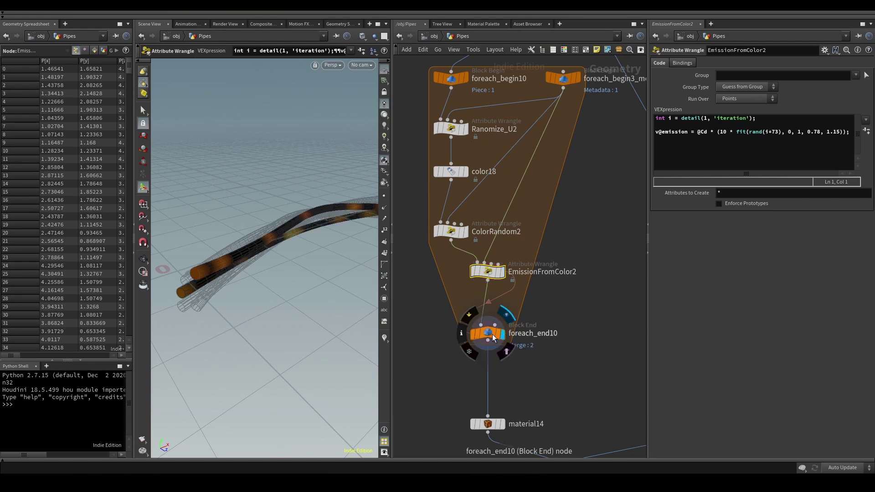
pyautogui.click(490, 334)
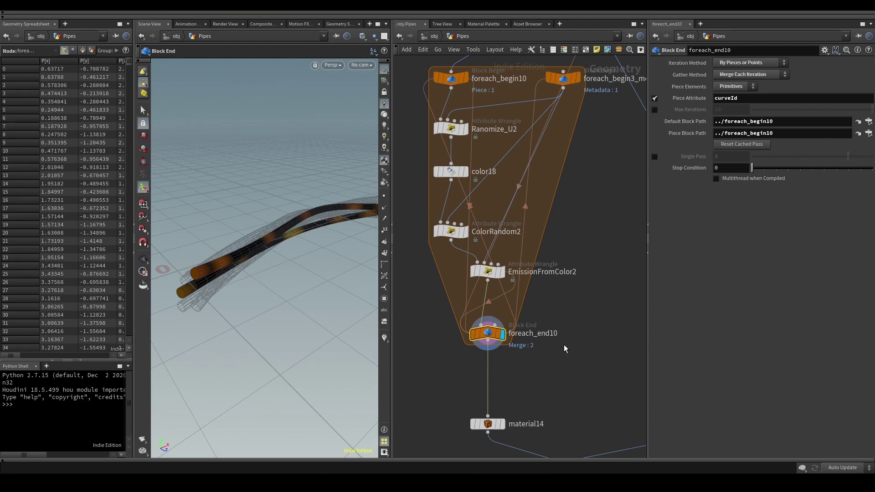
pyautogui.scroll(-3, 564, 344)
pyautogui.moveTo(581, 368); pyautogui.dragTo(517, 289, button='middle')
# Inspect the Glow and Base material assignments and display the merged pipes from merge5.
pyautogui.scroll(2, 521, 364)
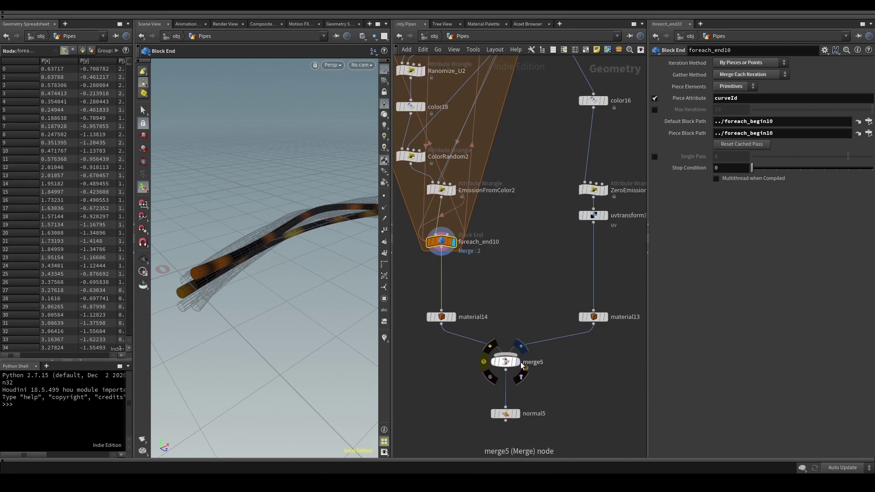
pyautogui.click(442, 317)
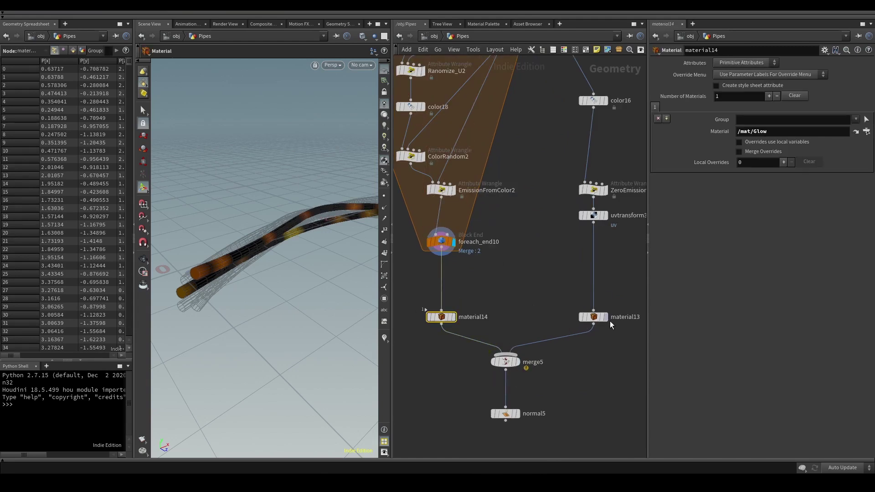
pyautogui.click(598, 316)
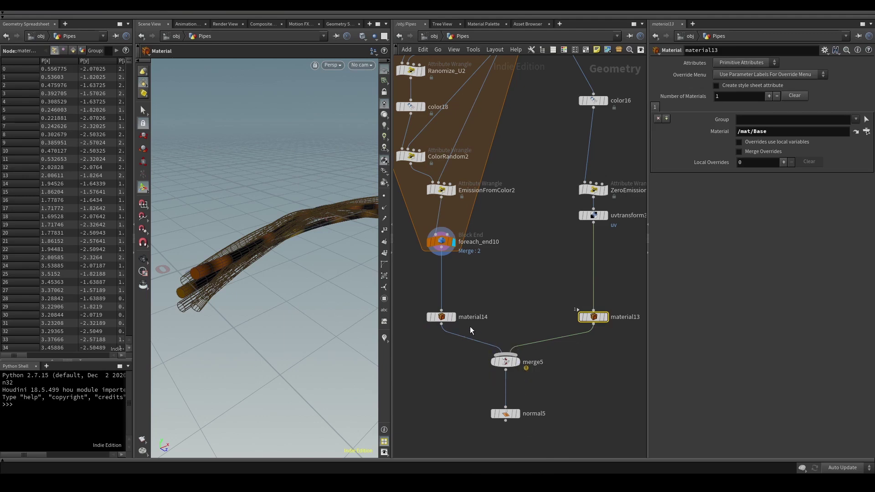
pyautogui.click(515, 361)
pyautogui.click(505, 361)
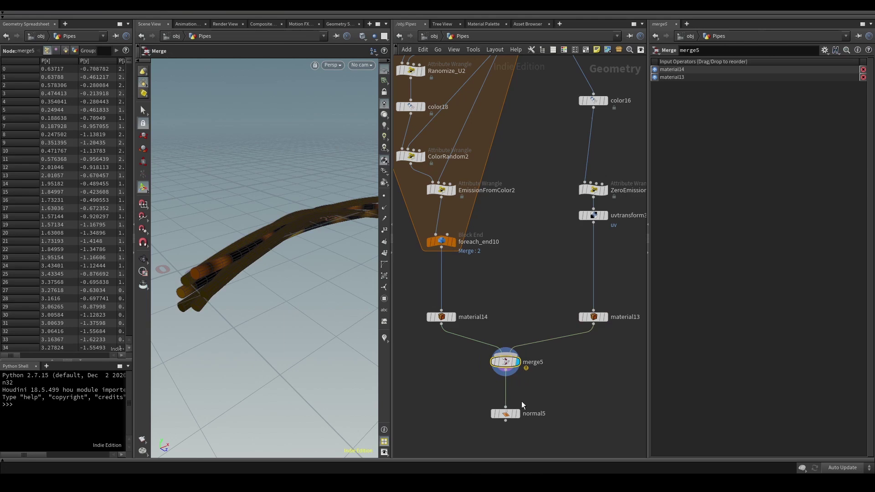
# Display normal5's 60° cusp-angle normals result and view the whole network.
pyautogui.click(516, 414)
pyautogui.click(507, 413)
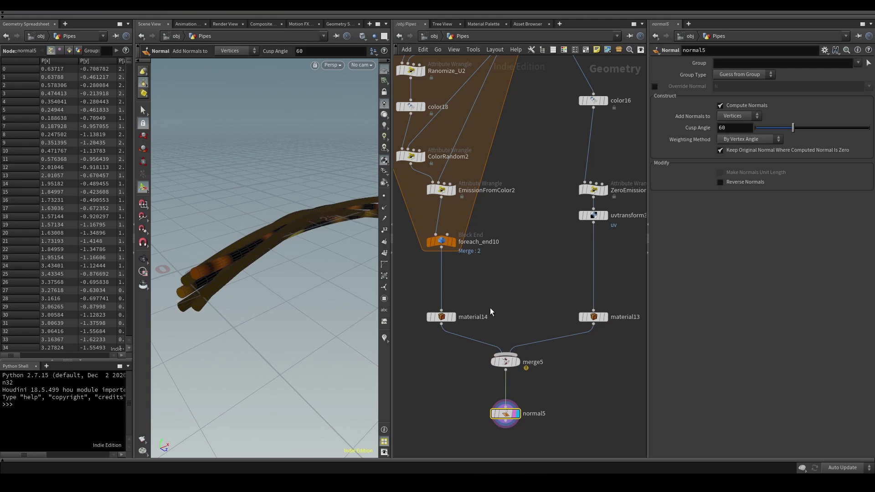
pyautogui.scroll(-6, 492, 295)
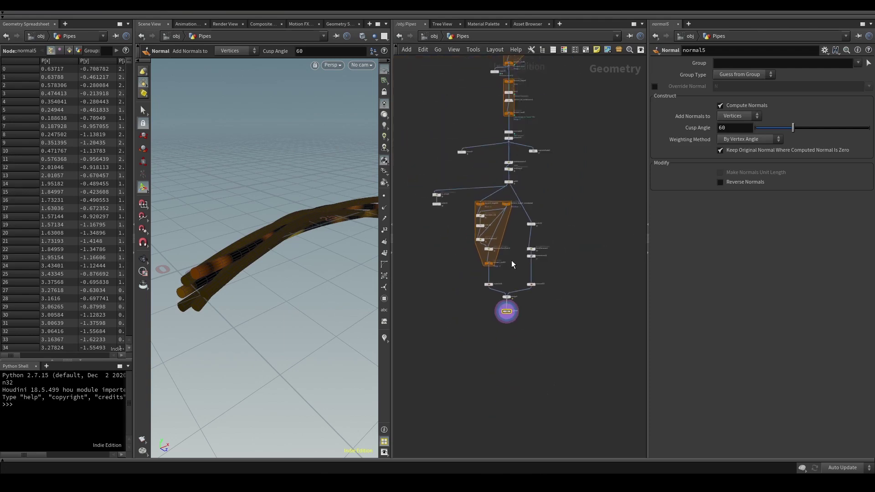
pyautogui.scroll(-2, 520, 242)
pyautogui.scroll(5, 551, 213)
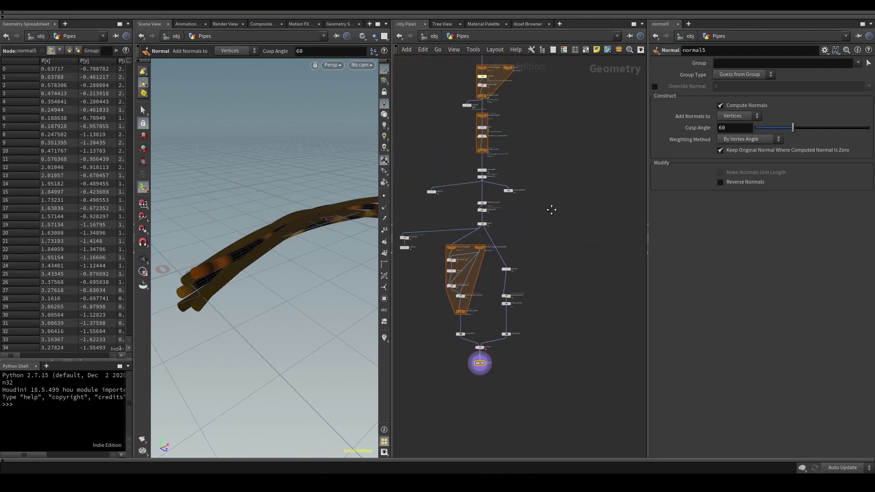
pyautogui.moveTo(552, 209); pyautogui.dragTo(584, 262, button='middle')
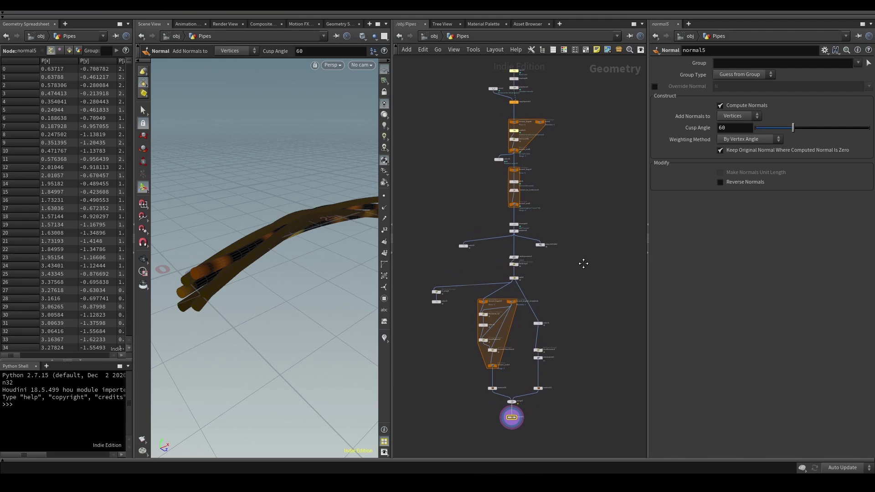
# Inspect curve3, then try a green key on color18's ramp and undo it.
pyautogui.click(515, 73)
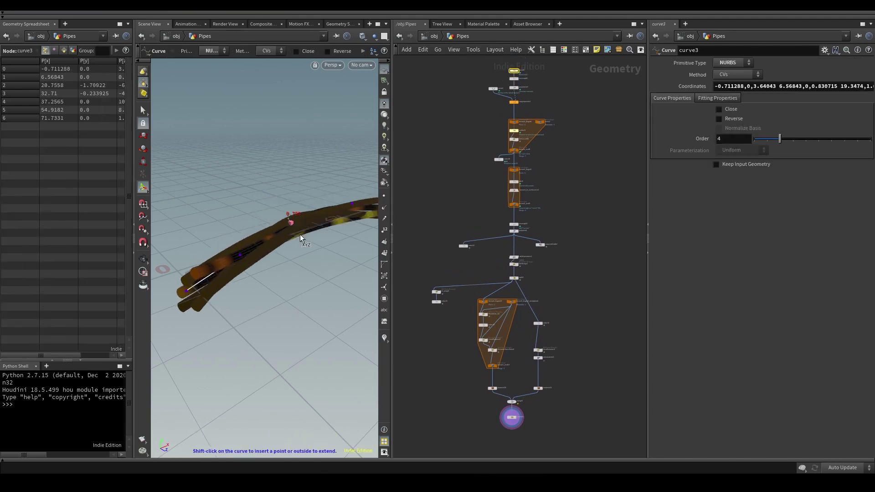
pyautogui.click(484, 325)
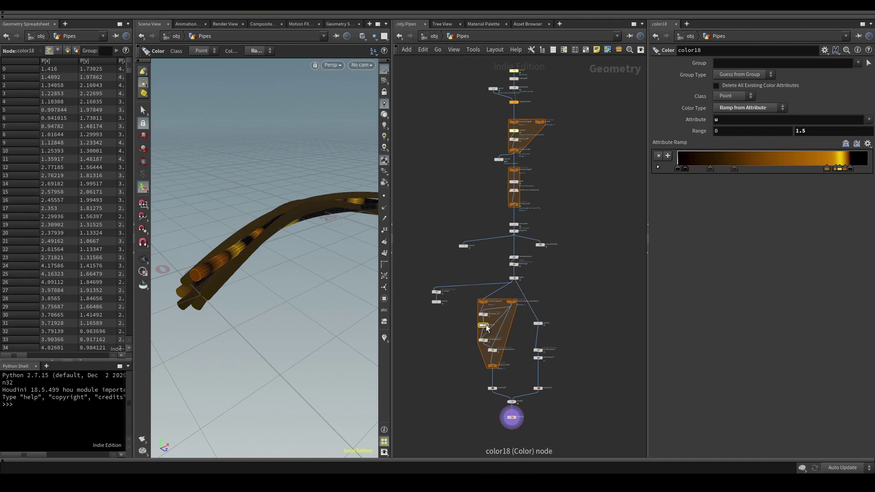
pyautogui.doubleClick(734, 169)
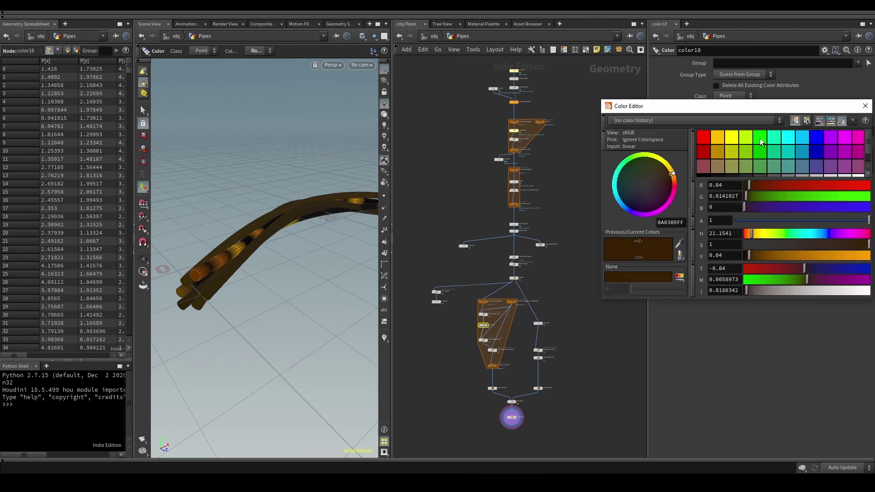
pyautogui.click(760, 138)
pyautogui.click(865, 106)
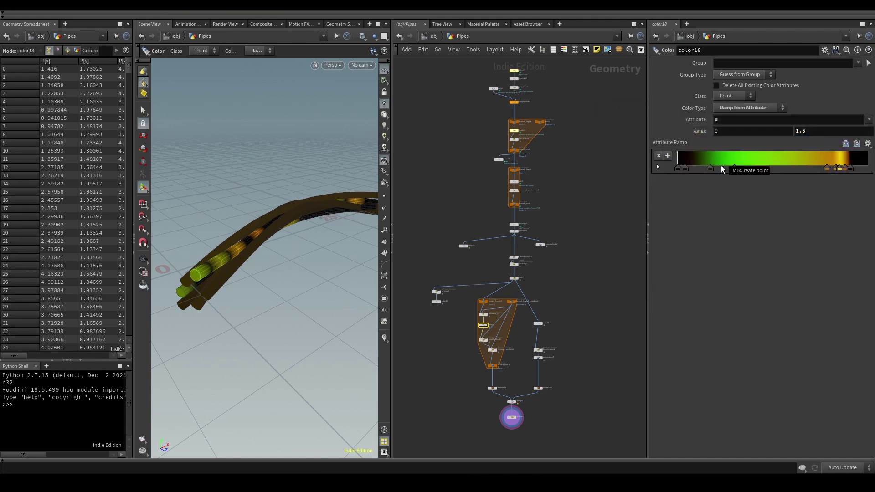
pyautogui.hotkey('ctrl', 'z')
# Raise scatter5's forced pipe count to 9 and select the normal5 node.
pyautogui.scroll(3, 526, 144)
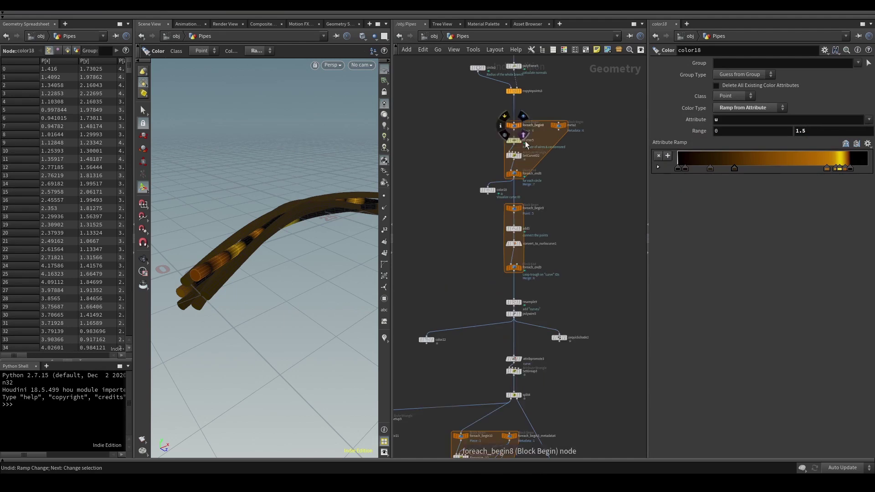
pyautogui.click(527, 144)
pyautogui.moveTo(783, 151)
pyautogui.mouseDown()
pyautogui.moveTo(798, 152)
pyautogui.moveTo(777, 153)
pyautogui.mouseUp()
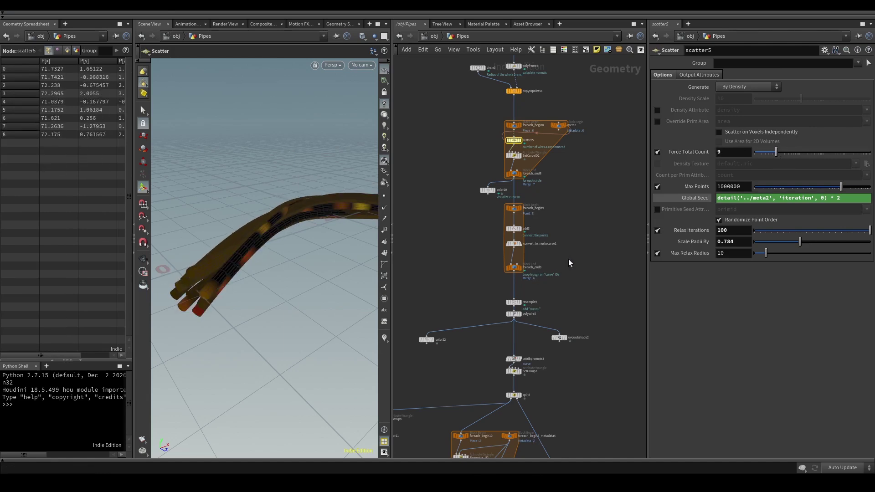
pyautogui.scroll(-3, 568, 258)
pyautogui.scroll(3, 523, 350)
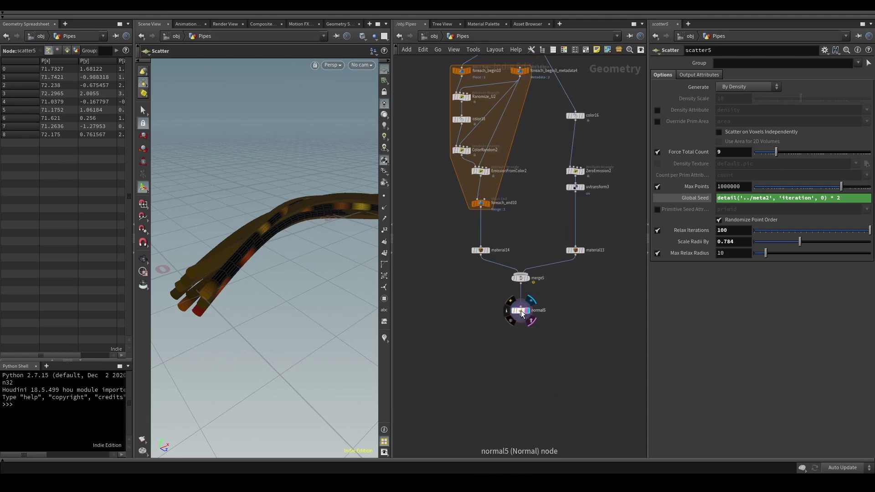
pyautogui.click(521, 311)
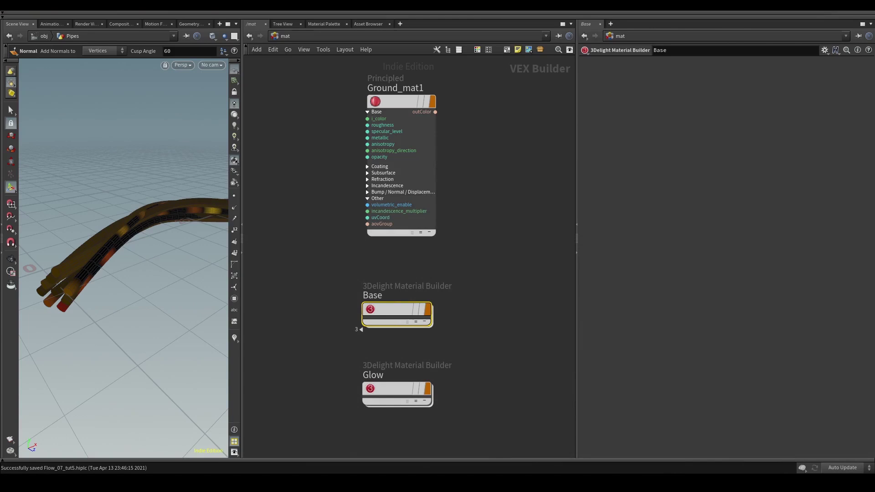
# Inspect Ground_mat1 (roughness 0.3, specular 0.5, metallic 0.593) and select the Base builder.
pyautogui.click(503, 148)
pyautogui.click(401, 102)
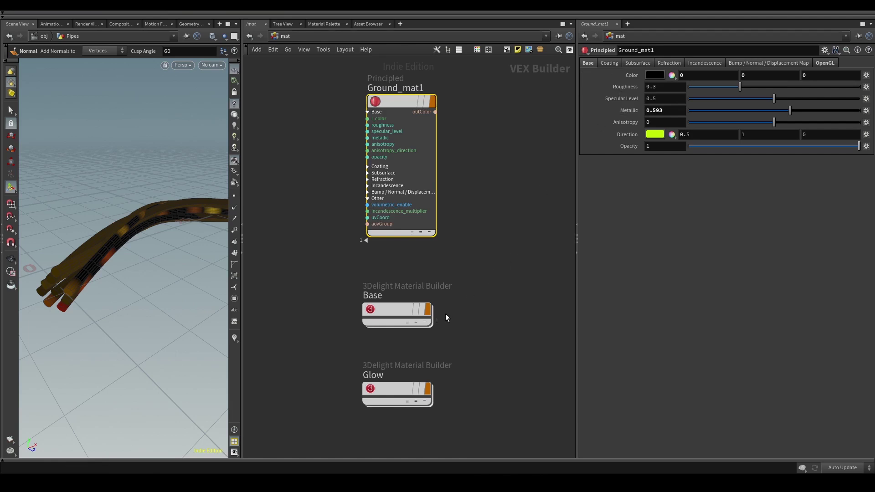
pyautogui.click(392, 311)
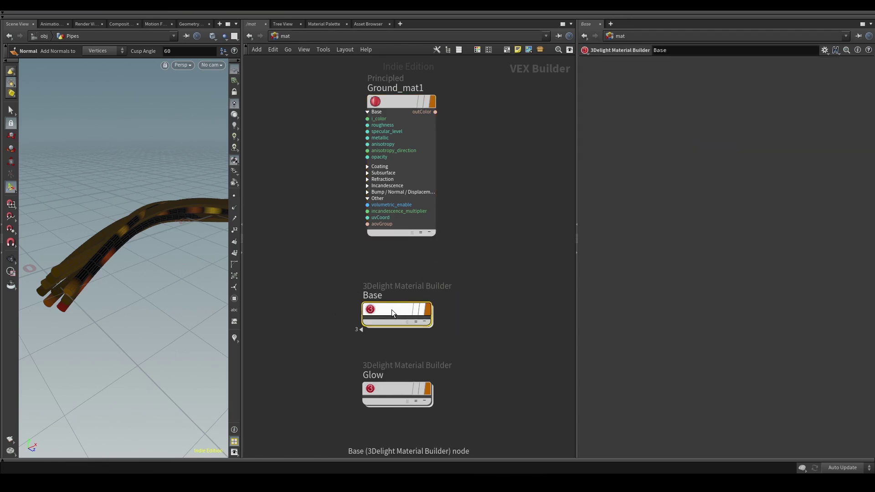
# Enter the Base material and check dlPrincipled1's base parameters and dlAttributeRead1's attribute.
pyautogui.doubleClick(398, 311)
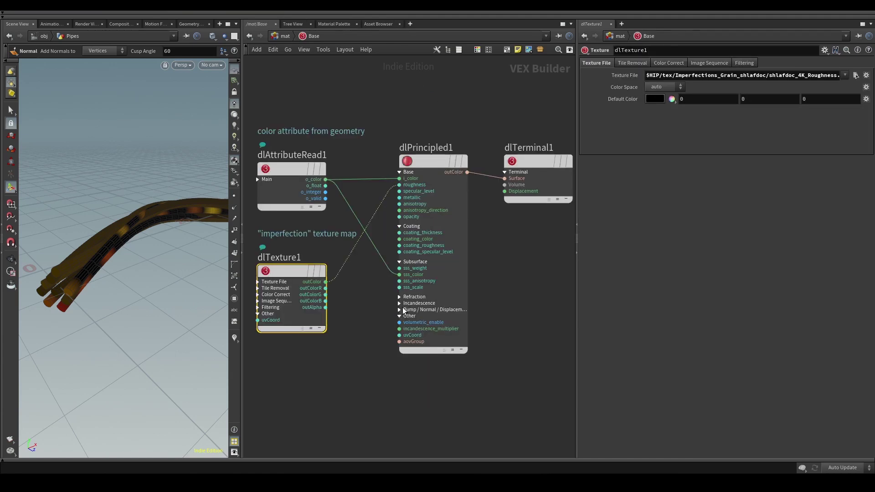
pyautogui.click(431, 162)
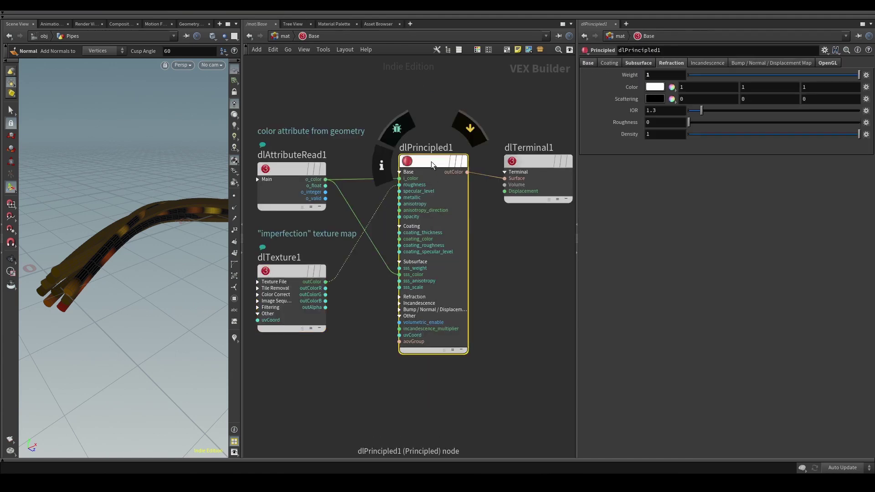
pyautogui.click(587, 63)
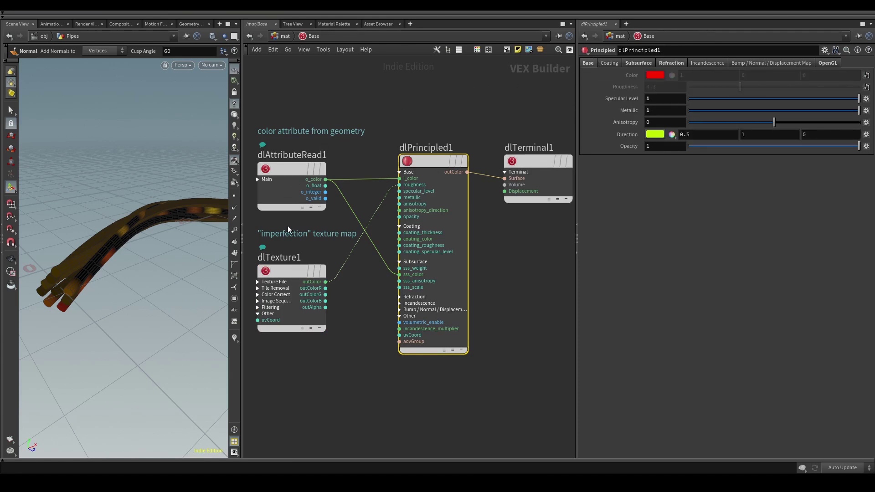
pyautogui.click(289, 170)
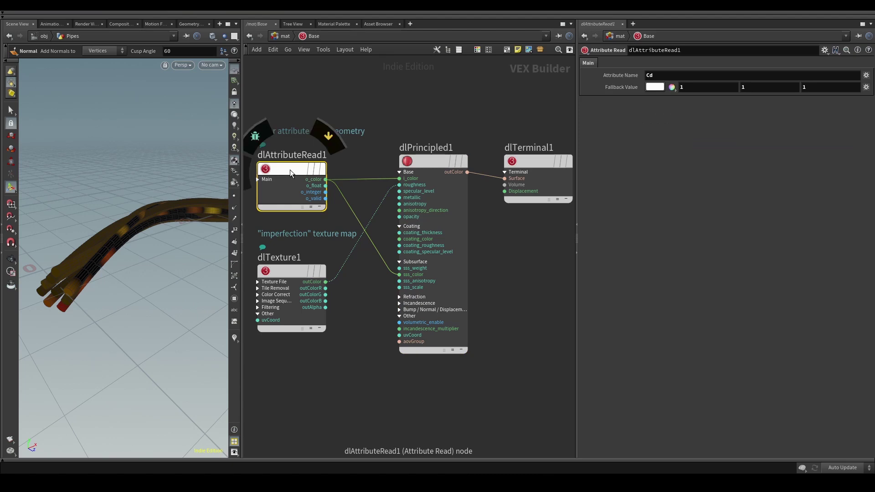
pyautogui.click(347, 182)
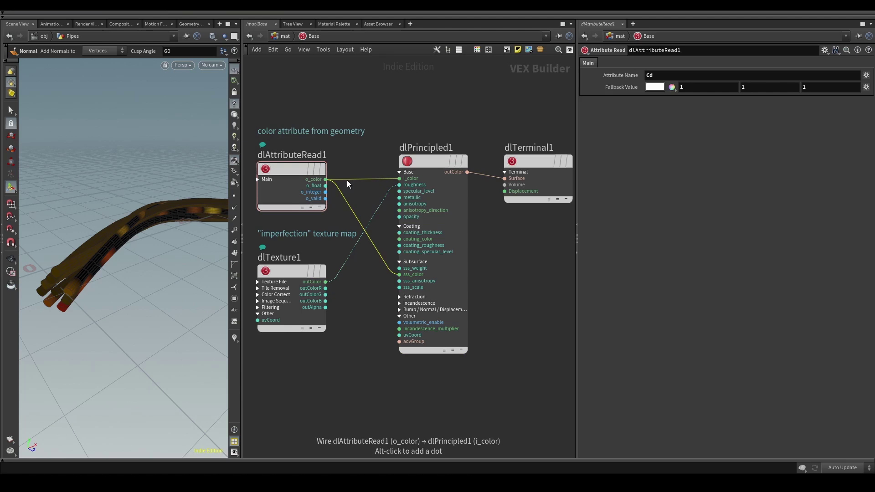
# Inspect dlTexture1's imperfection file settings and dlPrincipled1's subsurface and refraction parameters.
pyautogui.click(288, 272)
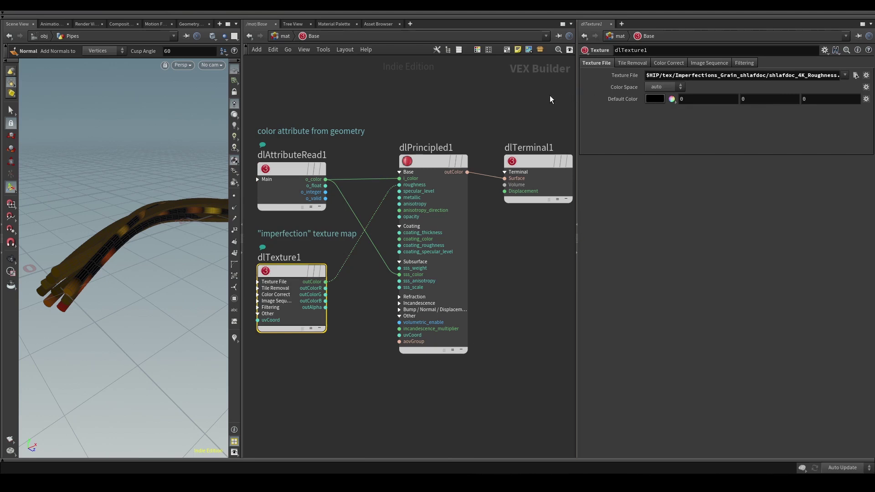
pyautogui.click(433, 163)
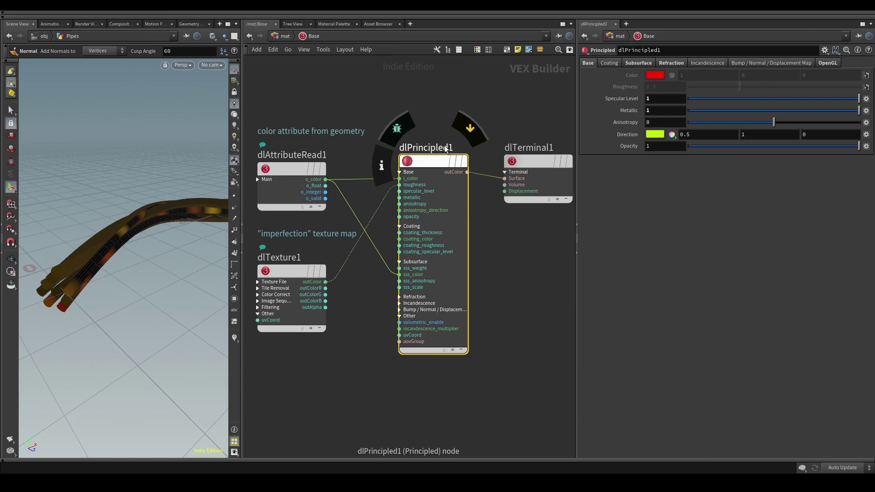
pyautogui.click(634, 63)
pyautogui.click(679, 65)
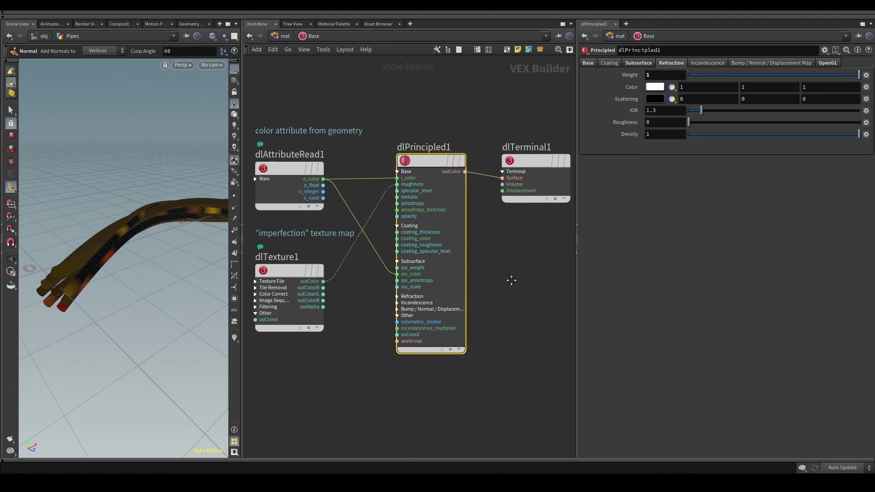
pyautogui.moveTo(516, 283); pyautogui.dragTo(508, 275, button='middle')
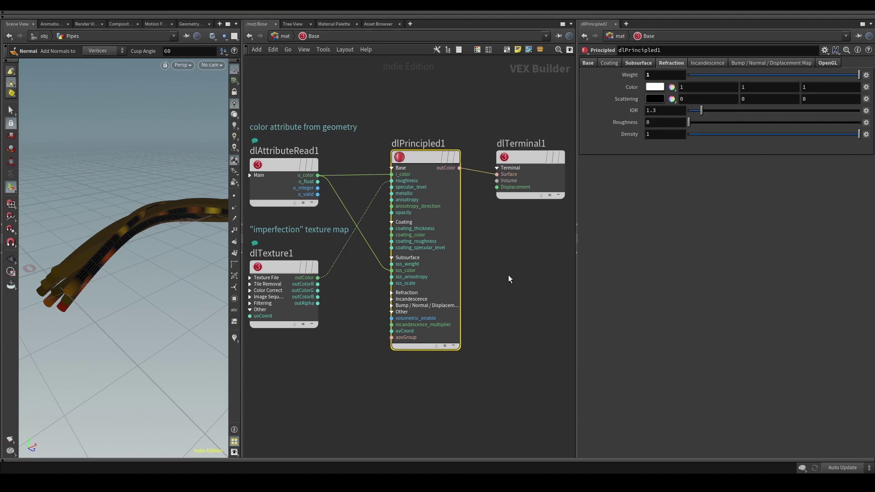
# Enter the Glow material and check its Cd colour and emission attribute reads.
pyautogui.press('u')
pyautogui.doubleClick(396, 385)
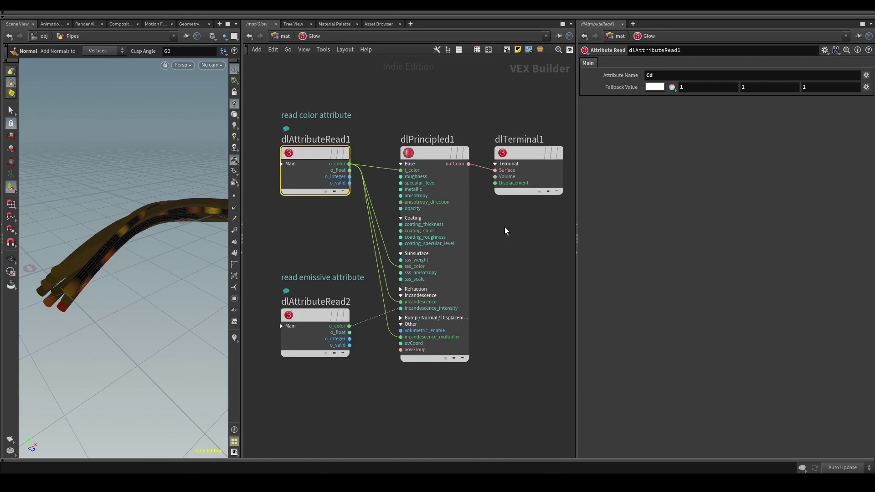
pyautogui.press('h')
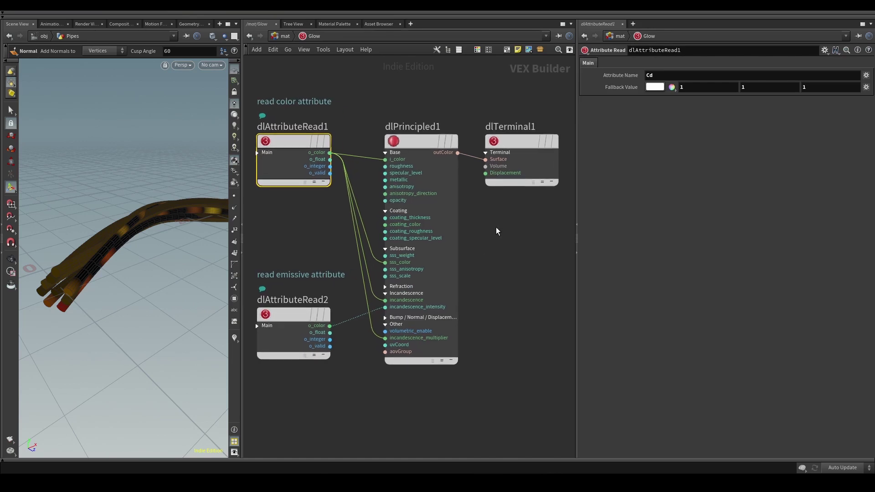
pyautogui.click(414, 140)
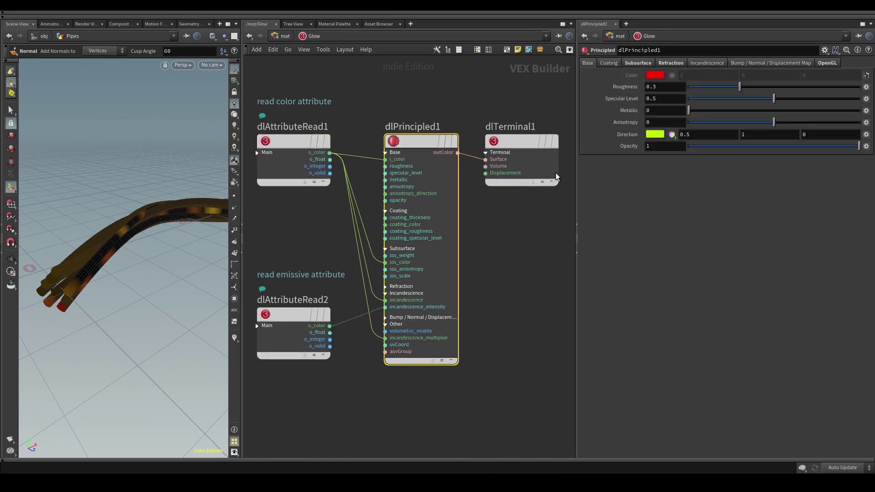
pyautogui.click(282, 141)
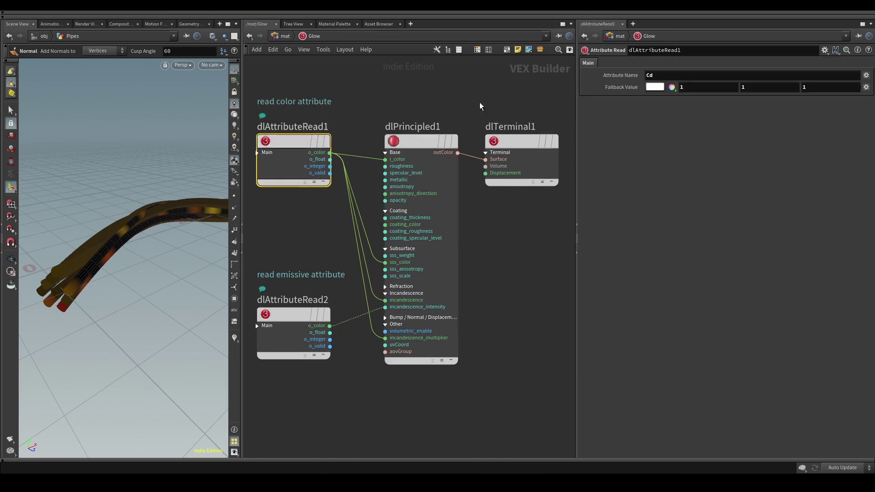
pyautogui.click(295, 316)
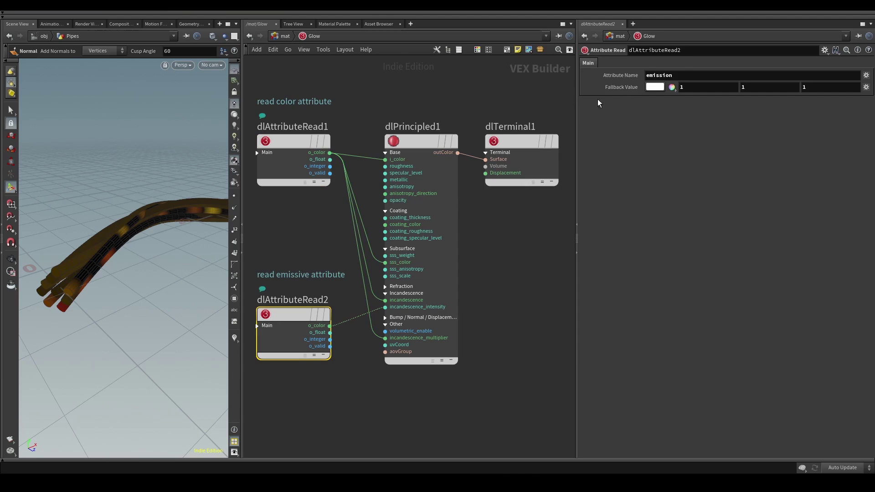
# Review the Glow dlPrincipled1 shader's base, subsurface and refraction parameters.
pyautogui.click(417, 140)
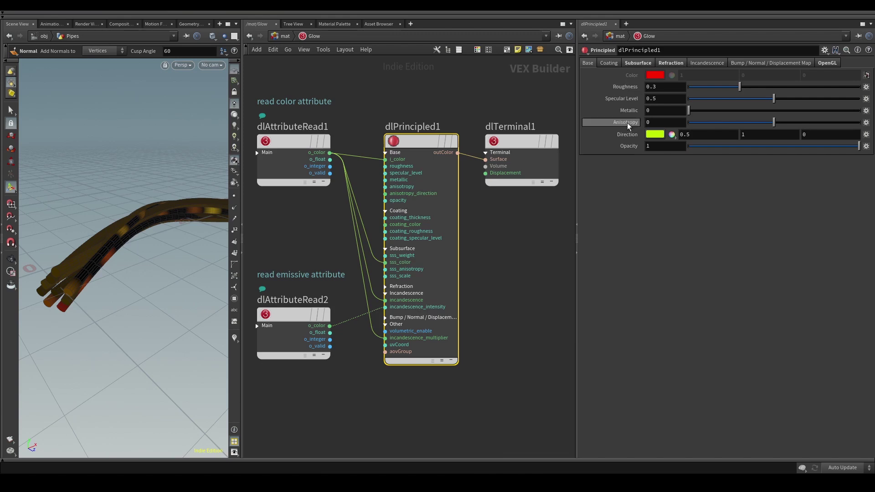
pyautogui.click(635, 63)
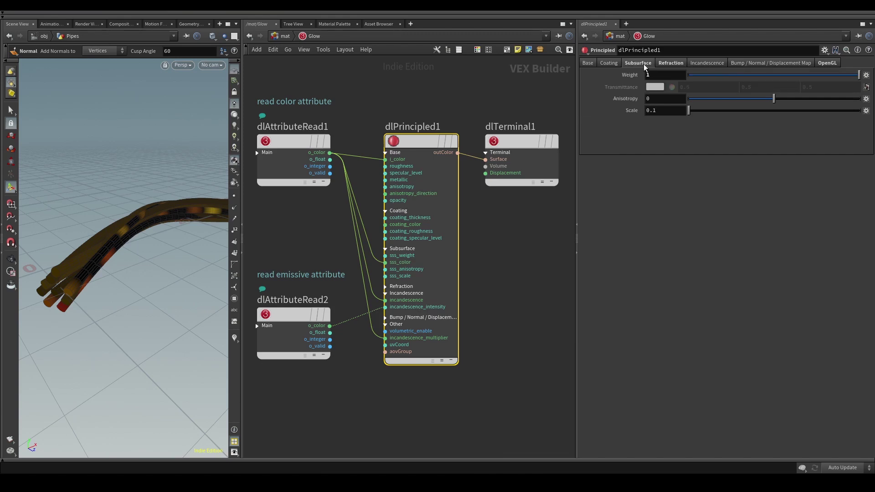
pyautogui.click(674, 62)
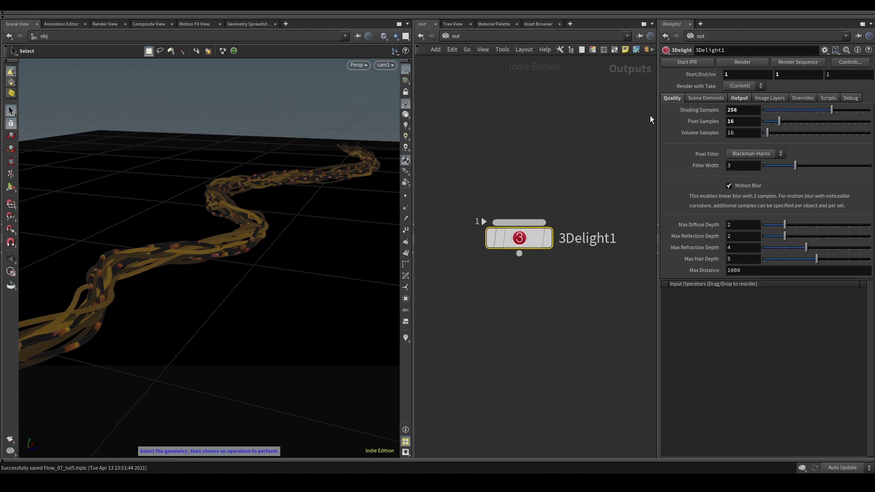
# Render the pipes frame from the 3Delight1 ROP.
pyautogui.click(749, 64)
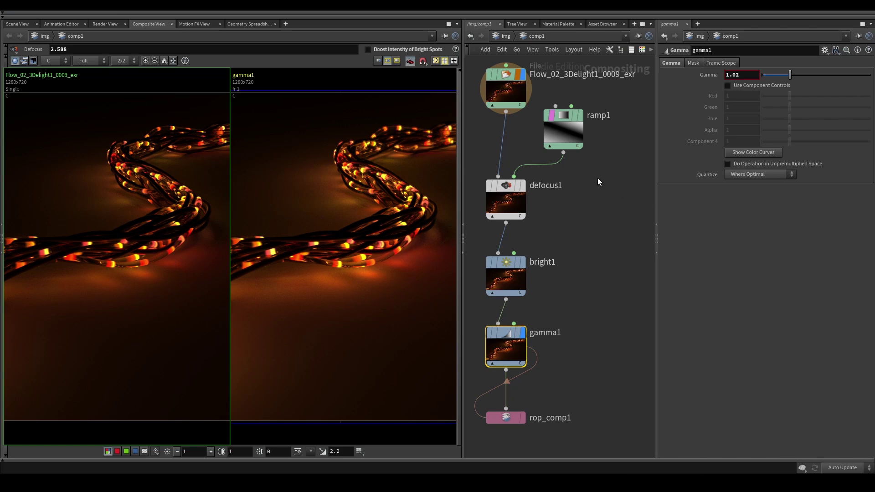
# Inspect defocus1 and bright1, then show rop_comp1 writing Float4.png at 1280×720.
pyautogui.click(505, 192)
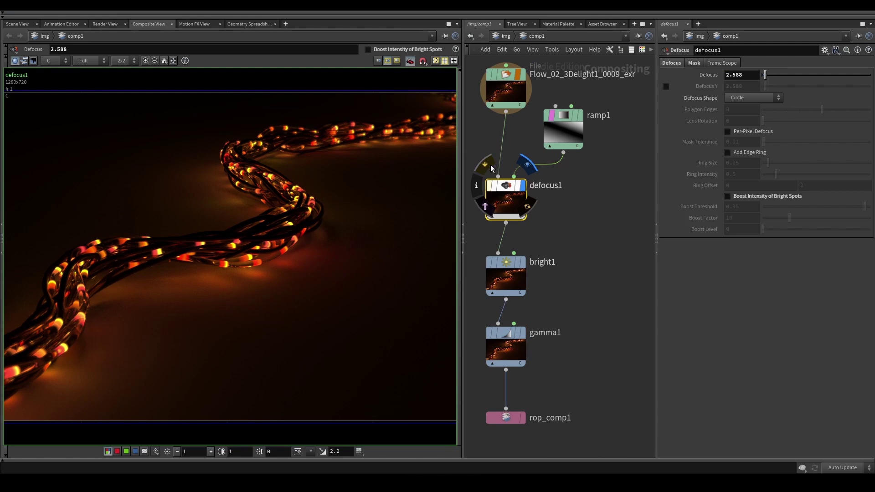
pyautogui.moveTo(525, 268)
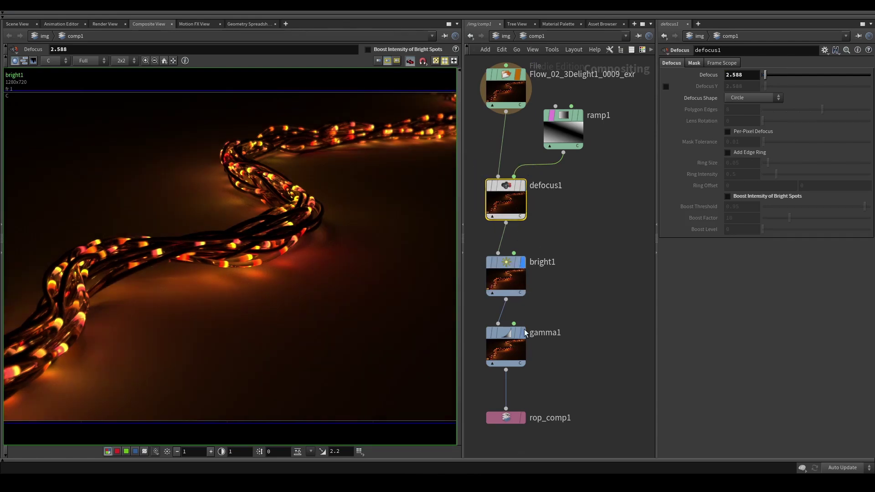
pyautogui.click(507, 269)
pyautogui.moveTo(510, 335)
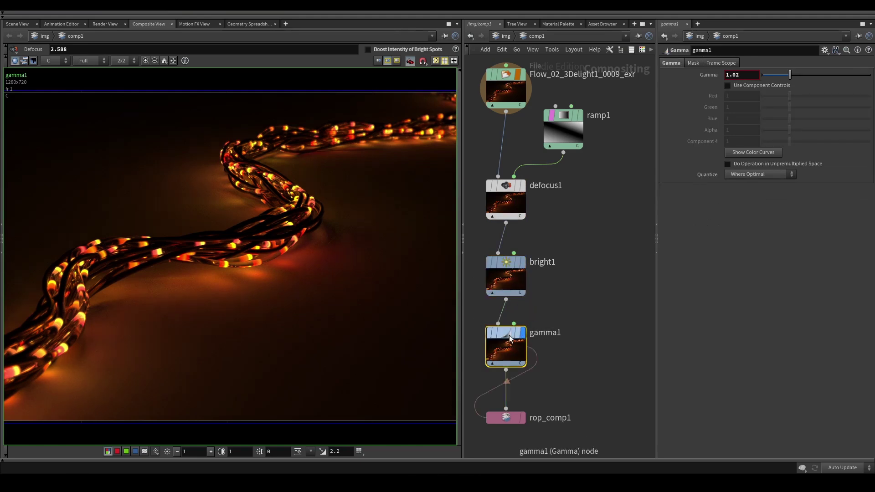
pyautogui.click(507, 418)
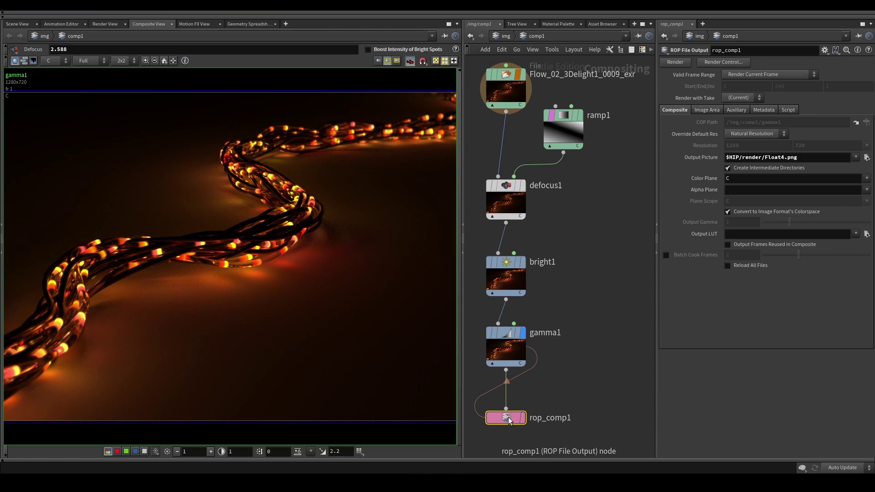